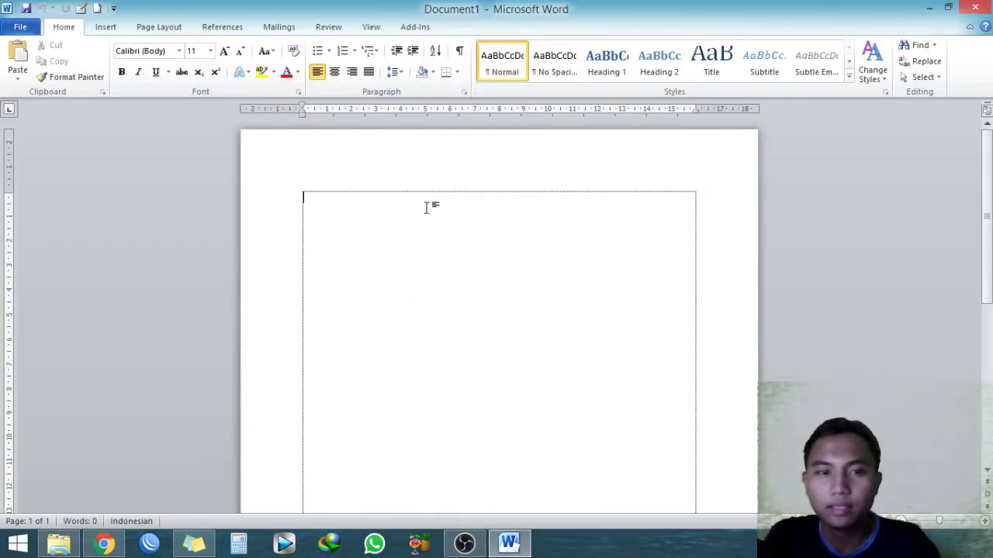
- Erase the trial title typed on the page
{"action": "type", "text": "MEMBUAT DAFTAR ISI OT"}
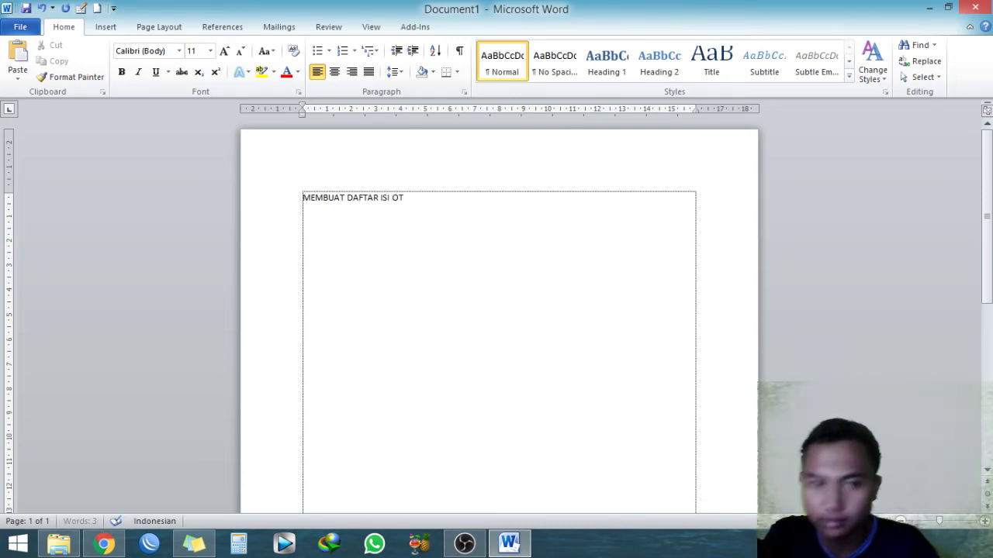
{"action": "key", "text": "ctrl+a"}
{"action": "key", "text": "Delete"}
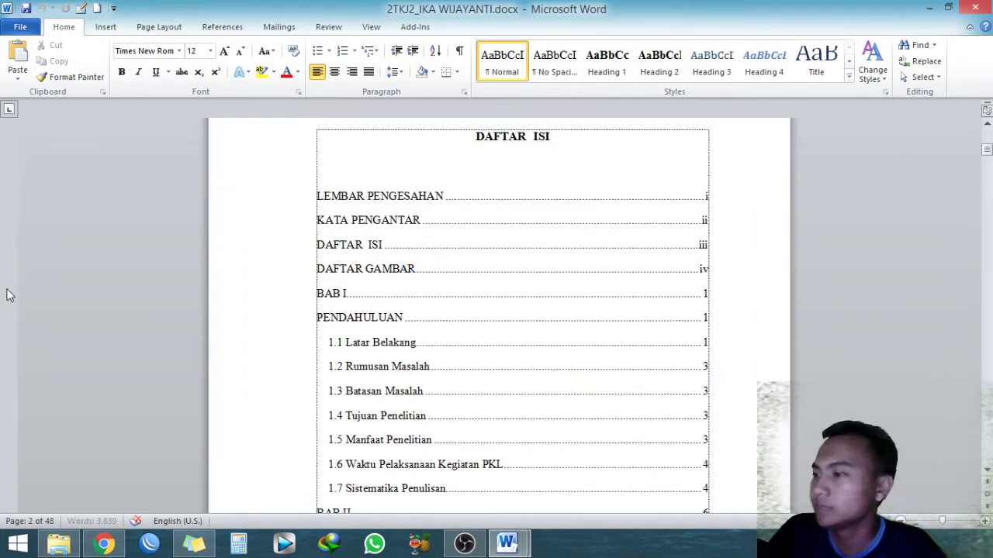
- Scroll the example report through its DAFTAR ISI and DAFTAR GAMBAR pages to BAB I
{"action": "scroll", "coordinate": [166, 311], "scroll_direction": "down", "scroll_amount": 2}
{"action": "scroll", "coordinate": [159, 313], "scroll_direction": "down", "scroll_amount": 2}
{"action": "scroll", "coordinate": [159, 312], "scroll_direction": "down", "scroll_amount": 3}
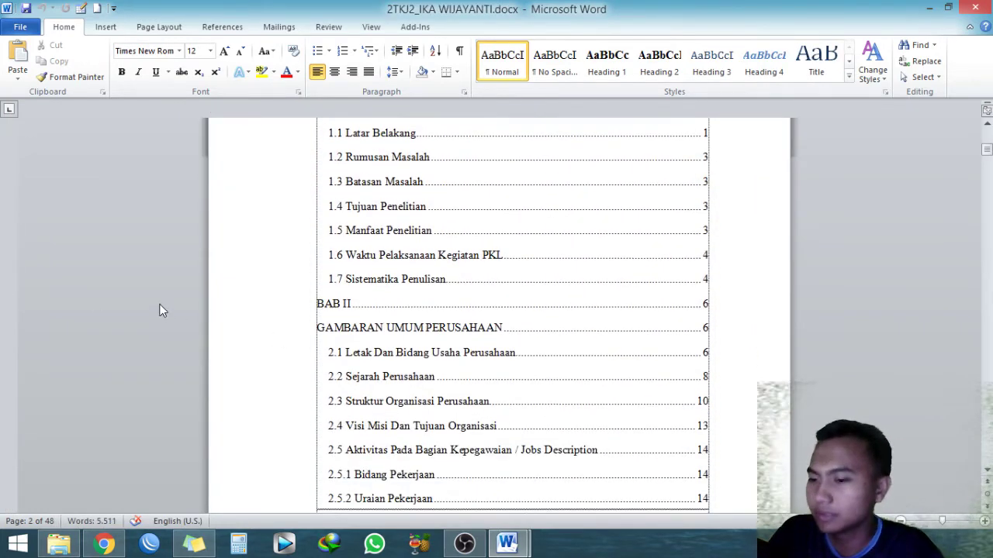
{"action": "scroll", "coordinate": [160, 312], "scroll_direction": "down", "scroll_amount": 3}
{"action": "scroll", "coordinate": [160, 312], "scroll_direction": "down", "scroll_amount": 3}
{"action": "scroll", "coordinate": [162, 313], "scroll_direction": "down", "scroll_amount": 3}
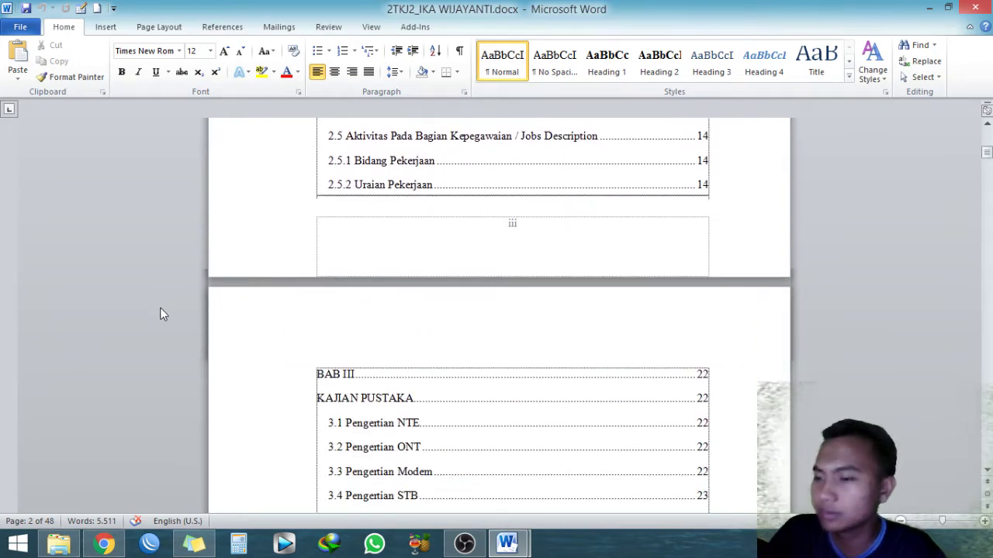
{"action": "scroll", "coordinate": [156, 312], "scroll_direction": "down", "scroll_amount": 2}
{"action": "scroll", "coordinate": [156, 312], "scroll_direction": "down", "scroll_amount": 3}
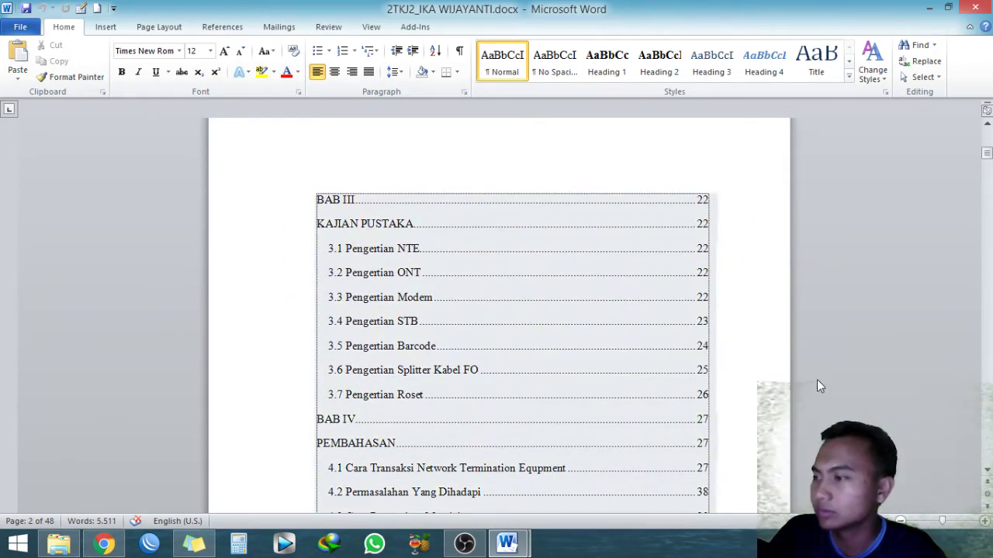
{"action": "scroll", "coordinate": [740, 381], "scroll_direction": "down", "scroll_amount": 3}
{"action": "scroll", "coordinate": [740, 388], "scroll_direction": "down", "scroll_amount": 3}
{"action": "scroll", "coordinate": [730, 395], "scroll_direction": "down", "scroll_amount": 2}
{"action": "scroll", "coordinate": [729, 395], "scroll_direction": "down", "scroll_amount": 4}
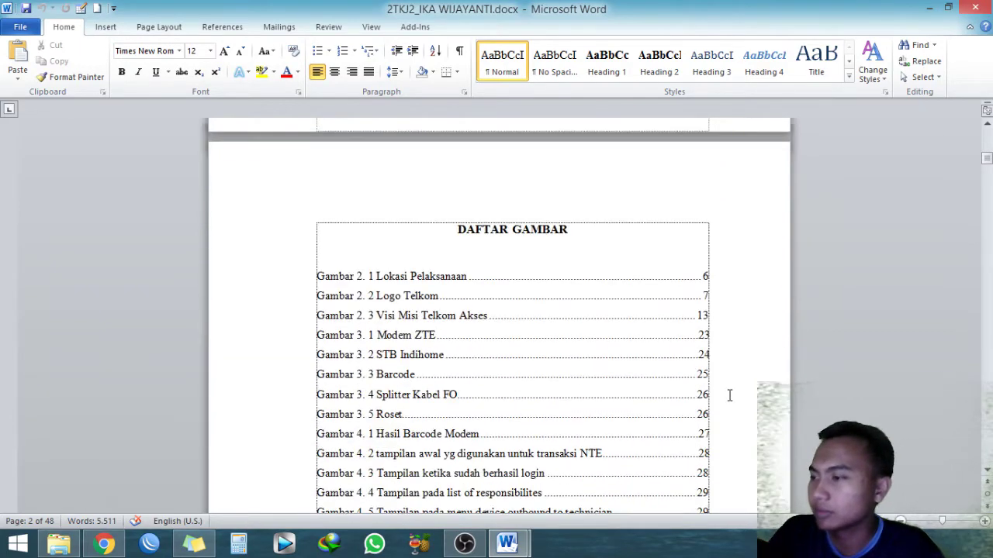
{"action": "scroll", "coordinate": [730, 395], "scroll_direction": "down", "scroll_amount": 2}
{"action": "scroll", "coordinate": [729, 395], "scroll_direction": "down", "scroll_amount": 1}
{"action": "scroll", "coordinate": [524, 361], "scroll_direction": "up", "scroll_amount": 3}
{"action": "scroll", "coordinate": [525, 361], "scroll_direction": "down", "scroll_amount": 2}
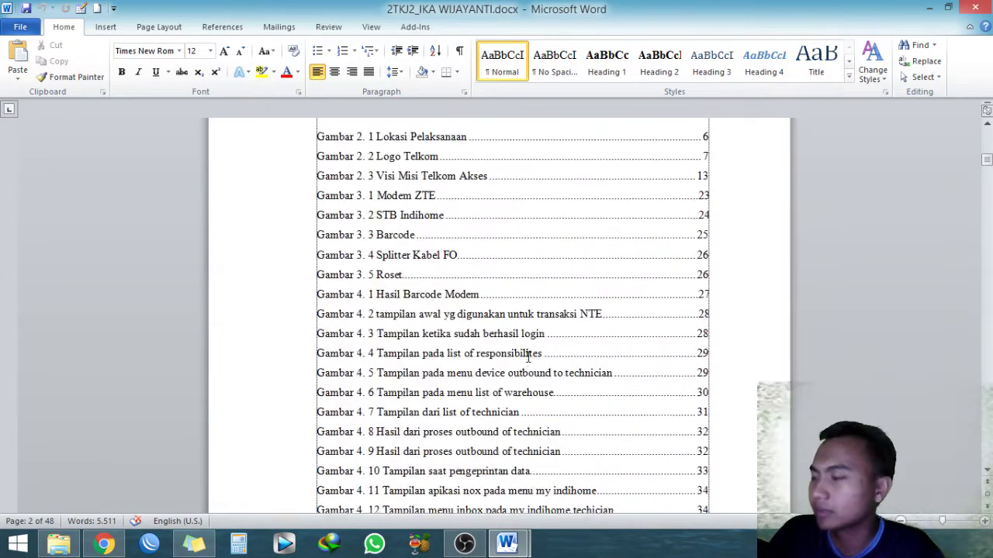
{"action": "scroll", "coordinate": [521, 362], "scroll_direction": "down", "scroll_amount": 4}
{"action": "scroll", "coordinate": [244, 288], "scroll_direction": "down", "scroll_amount": 4}
{"action": "scroll", "coordinate": [245, 302], "scroll_direction": "down", "scroll_amount": 4}
{"action": "scroll", "coordinate": [246, 302], "scroll_direction": "down", "scroll_amount": 4}
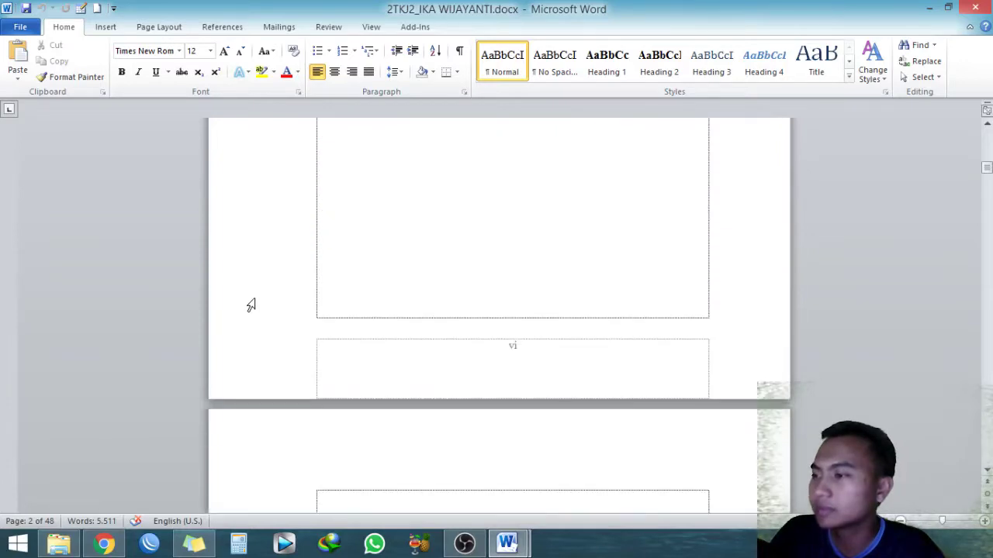
{"action": "scroll", "coordinate": [311, 304], "scroll_direction": "down", "scroll_amount": 3}
{"action": "scroll", "coordinate": [319, 306], "scroll_direction": "down", "scroll_amount": 1}
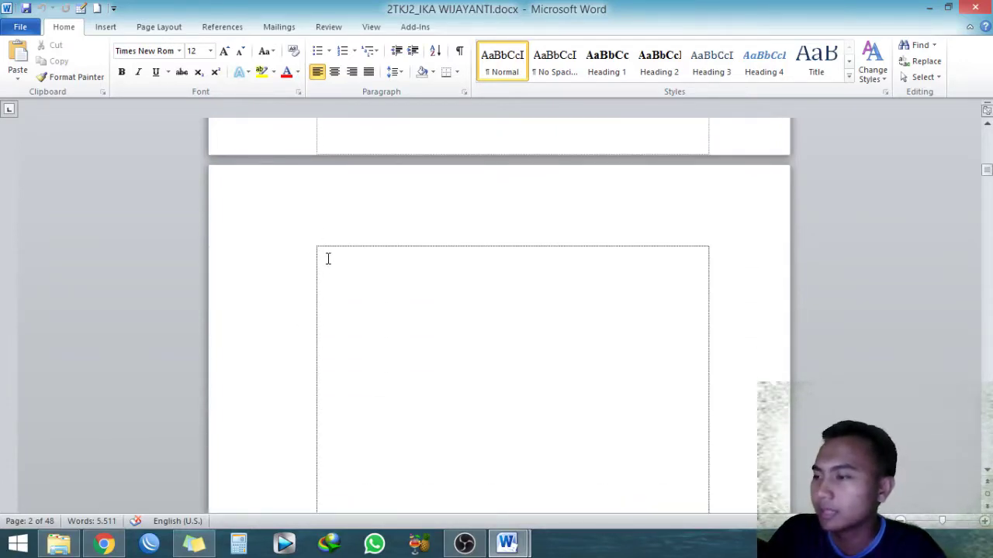
{"action": "scroll", "coordinate": [324, 271], "scroll_direction": "down", "scroll_amount": 3}
{"action": "scroll", "coordinate": [303, 310], "scroll_direction": "down", "scroll_amount": 9}
{"action": "scroll", "coordinate": [283, 334], "scroll_direction": "down", "scroll_amount": 4}
{"action": "scroll", "coordinate": [283, 334], "scroll_direction": "down", "scroll_amount": 5}
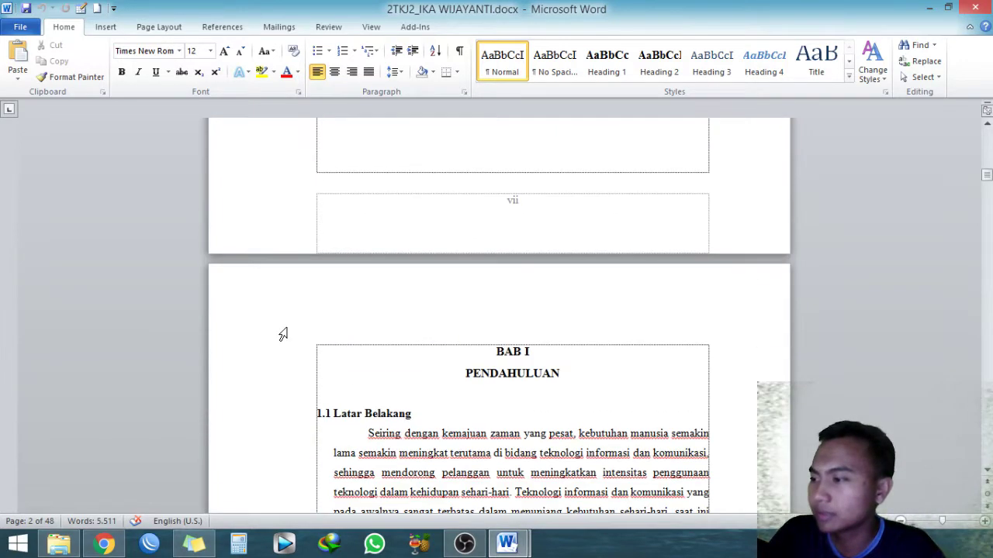
{"action": "scroll", "coordinate": [504, 332], "scroll_direction": "down", "scroll_amount": 2}
{"action": "scroll", "coordinate": [737, 329], "scroll_direction": "up", "scroll_amount": 2}
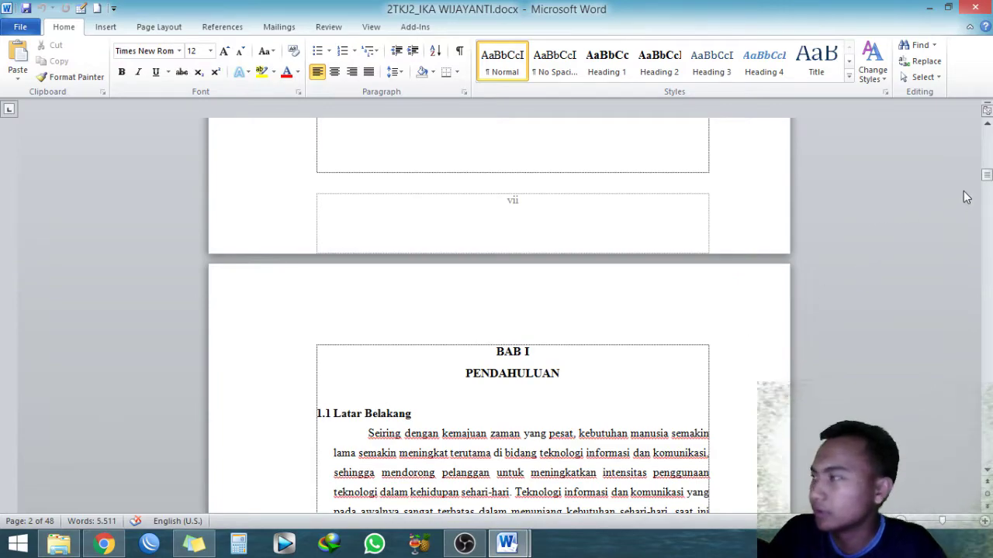
{"action": "left_click_drag", "start_coordinate": [987, 176], "coordinate": [986, 133]}
{"action": "scroll", "coordinate": [581, 358], "scroll_direction": "down", "scroll_amount": 4}
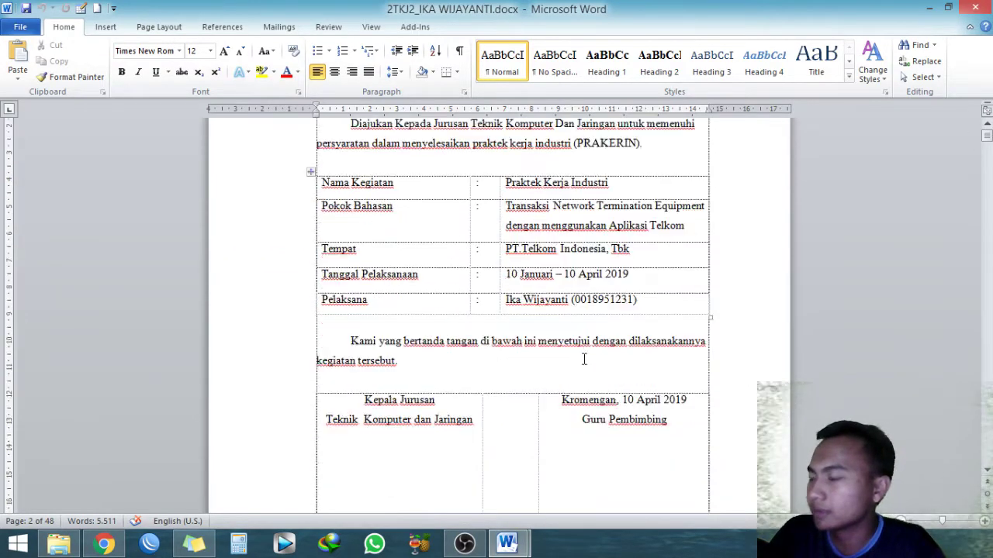
{"action": "scroll", "coordinate": [587, 355], "scroll_direction": "down", "scroll_amount": 7}
{"action": "scroll", "coordinate": [587, 354], "scroll_direction": "down", "scroll_amount": 7}
{"action": "scroll", "coordinate": [621, 358], "scroll_direction": "down", "scroll_amount": 4}
{"action": "scroll", "coordinate": [651, 361], "scroll_direction": "down", "scroll_amount": 7}
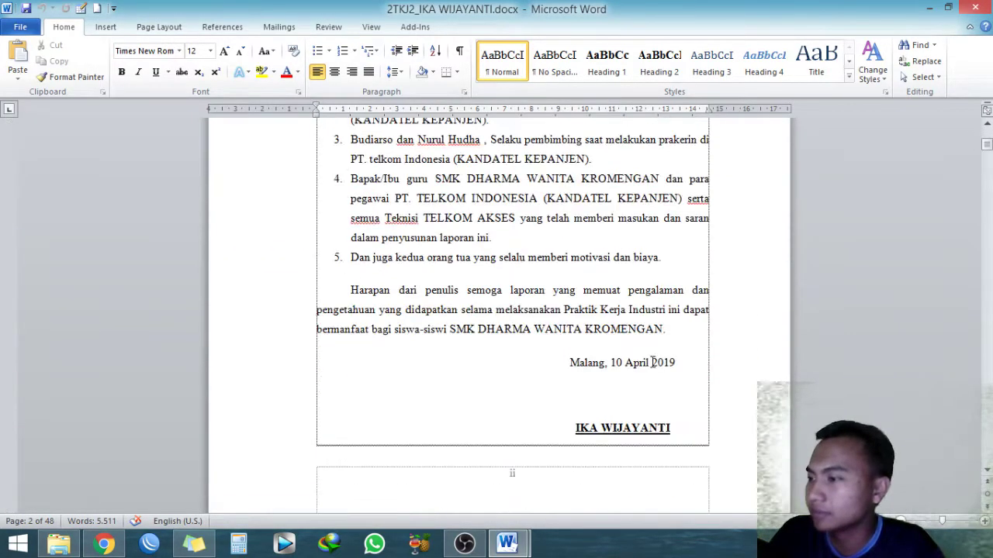
{"action": "scroll", "coordinate": [651, 369], "scroll_direction": "down", "scroll_amount": 3}
{"action": "scroll", "coordinate": [615, 355], "scroll_direction": "down", "scroll_amount": 3}
{"action": "scroll", "coordinate": [620, 351], "scroll_direction": "down", "scroll_amount": 4}
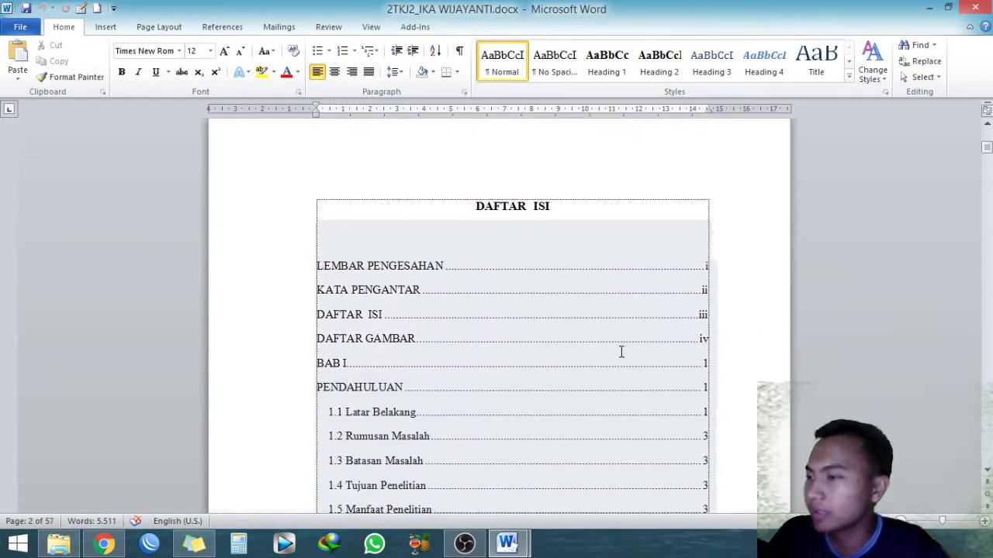
{"action": "scroll", "coordinate": [812, 376], "scroll_direction": "down", "scroll_amount": 2}
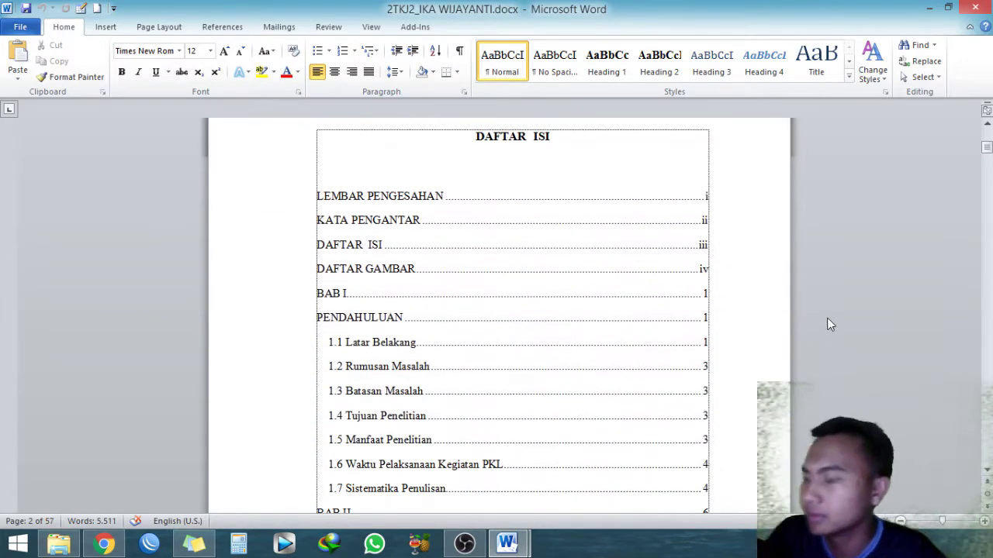
{"action": "scroll", "coordinate": [791, 352], "scroll_direction": "down", "scroll_amount": 2}
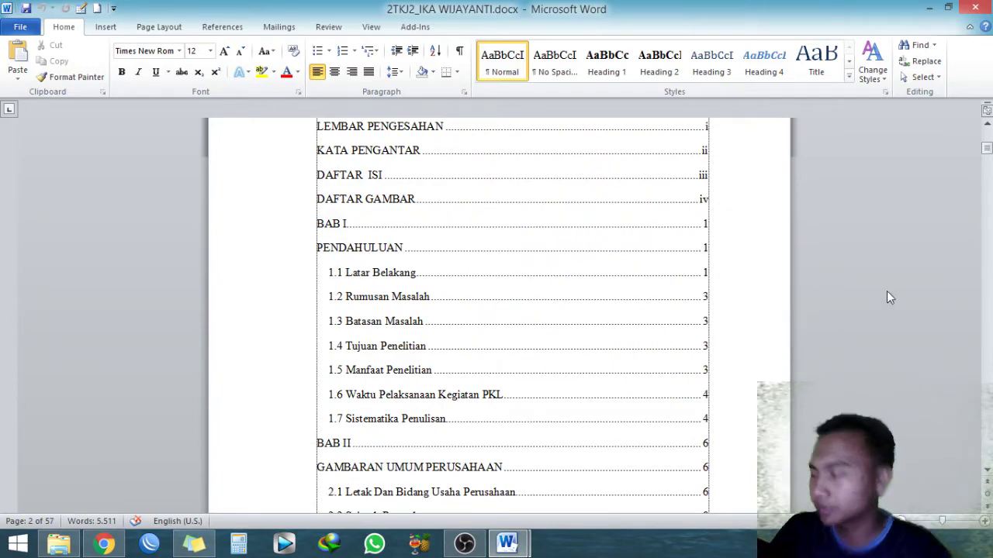
{"action": "left_click_drag", "start_coordinate": [986, 147], "coordinate": [987, 184]}
{"action": "scroll", "coordinate": [638, 270], "scroll_direction": "up", "scroll_amount": 3}
{"action": "scroll", "coordinate": [637, 269], "scroll_direction": "up", "scroll_amount": 3}
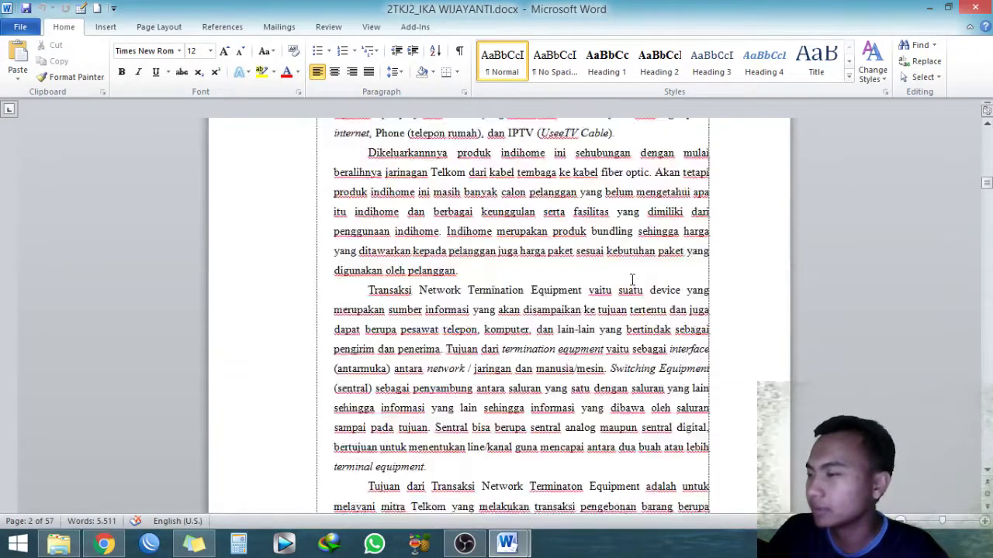
{"action": "scroll", "coordinate": [506, 288], "scroll_direction": "up", "scroll_amount": 5}
{"action": "scroll", "coordinate": [512, 291], "scroll_direction": "up", "scroll_amount": 1}
{"action": "scroll", "coordinate": [512, 292], "scroll_direction": "up", "scroll_amount": 9}
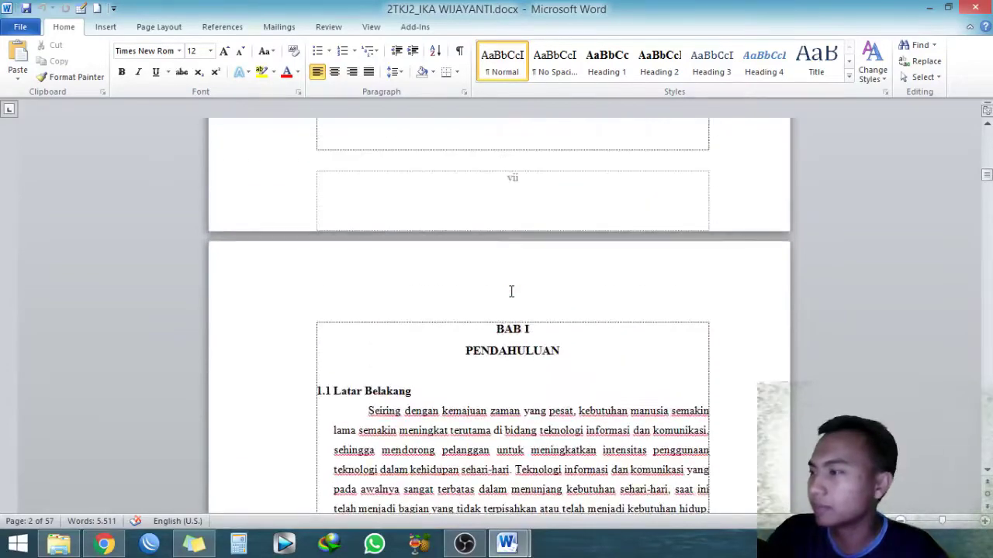
{"action": "scroll", "coordinate": [513, 293], "scroll_direction": "down", "scroll_amount": 3}
{"action": "scroll", "coordinate": [516, 297], "scroll_direction": "down", "scroll_amount": 3}
{"action": "scroll", "coordinate": [519, 301], "scroll_direction": "down", "scroll_amount": 3}
{"action": "scroll", "coordinate": [520, 302], "scroll_direction": "down", "scroll_amount": 3}
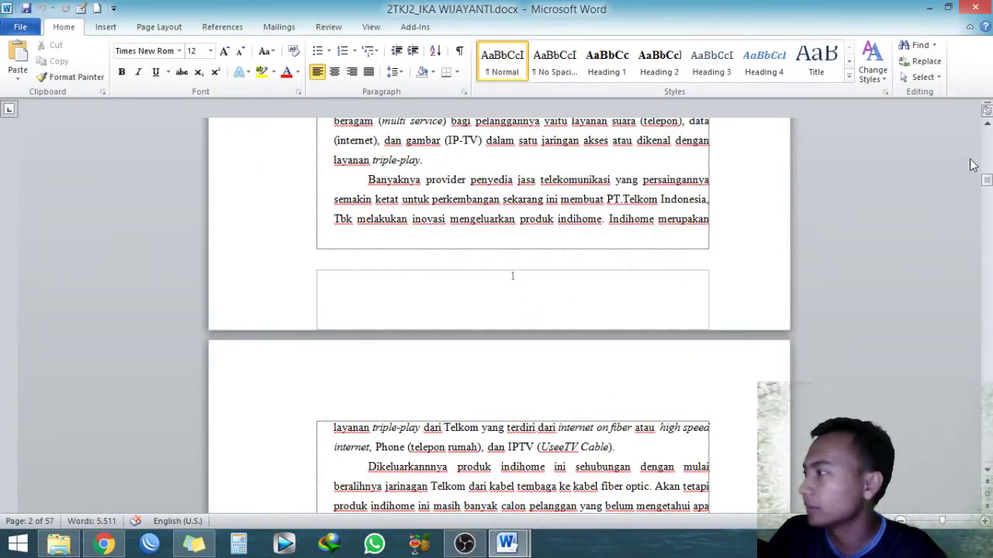
{"action": "left_click_drag", "start_coordinate": [986, 180], "coordinate": [988, 208]}
{"action": "scroll", "coordinate": [729, 271], "scroll_direction": "up", "scroll_amount": 2}
{"action": "scroll", "coordinate": [549, 282], "scroll_direction": "up", "scroll_amount": 2}
{"action": "scroll", "coordinate": [549, 295], "scroll_direction": "up", "scroll_amount": 2}
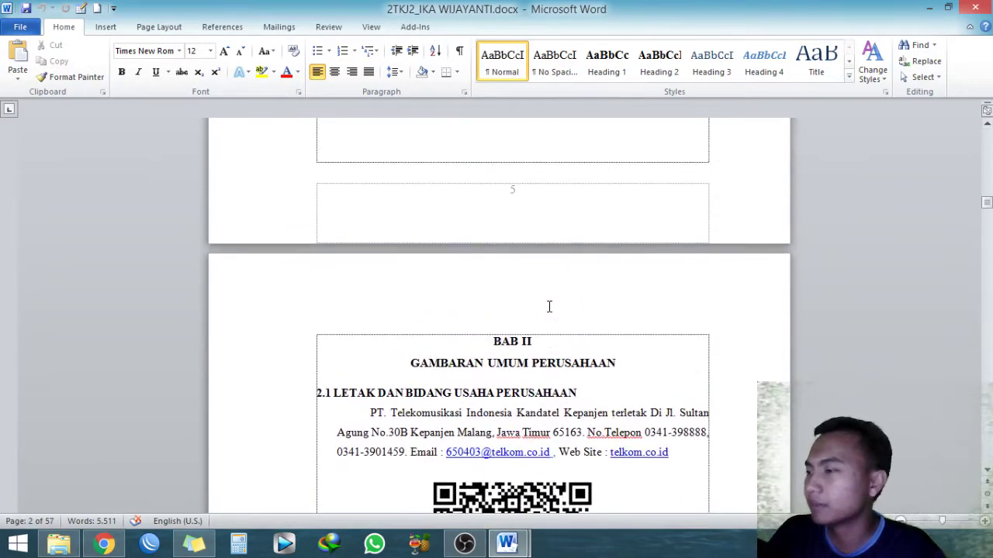
{"action": "scroll", "coordinate": [548, 305], "scroll_direction": "down", "scroll_amount": 2}
- Check which style the BAB II heading uses while scrolling around its pages
{"action": "left_click", "coordinate": [503, 270]}
{"action": "scroll", "coordinate": [520, 361], "scroll_direction": "down", "scroll_amount": 6}
{"action": "scroll", "coordinate": [520, 362], "scroll_direction": "down", "scroll_amount": 8}
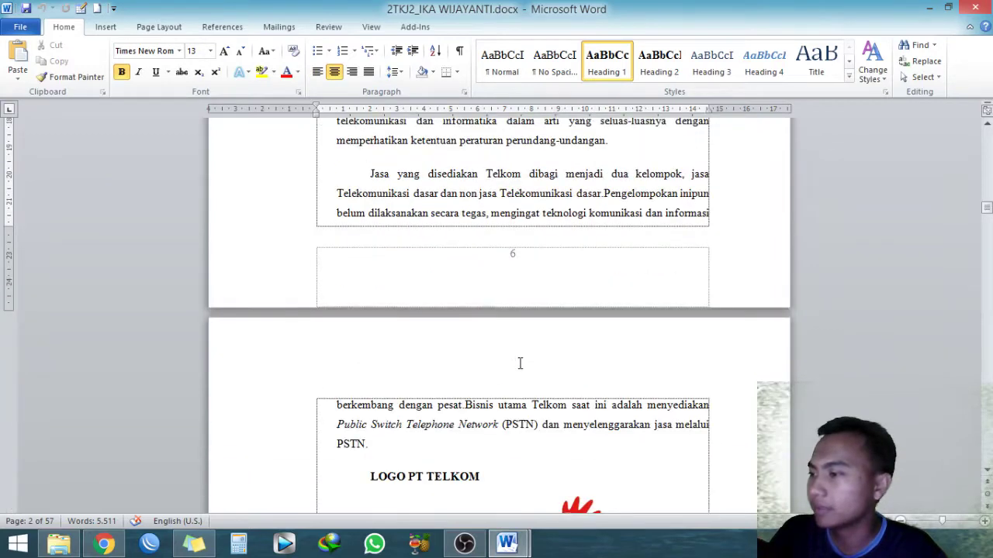
{"action": "scroll", "coordinate": [473, 261], "scroll_direction": "up", "scroll_amount": 3}
{"action": "scroll", "coordinate": [512, 357], "scroll_direction": "up", "scroll_amount": 4}
{"action": "scroll", "coordinate": [508, 309], "scroll_direction": "up", "scroll_amount": 5}
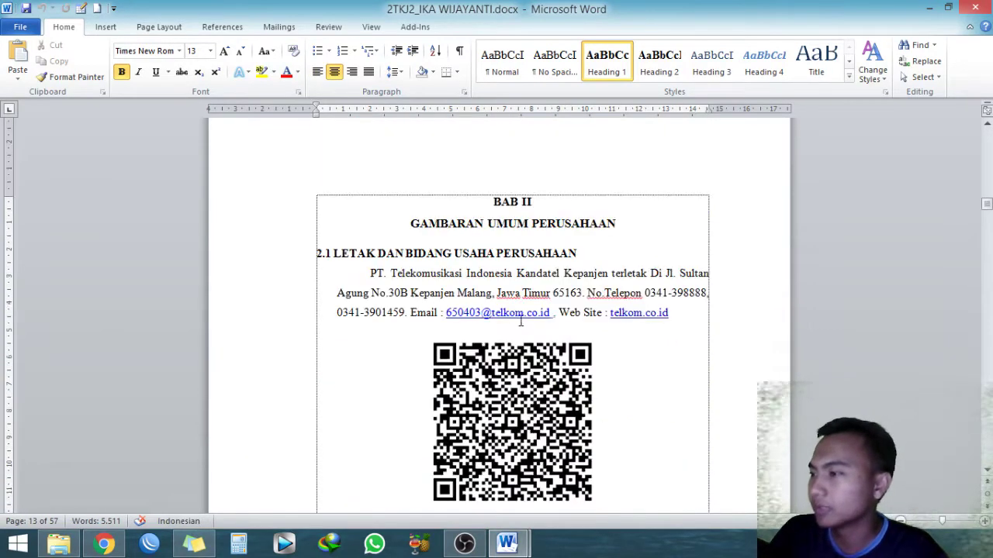
{"action": "scroll", "coordinate": [523, 326], "scroll_direction": "up", "scroll_amount": 6}
{"action": "scroll", "coordinate": [525, 327], "scroll_direction": "up", "scroll_amount": 4}
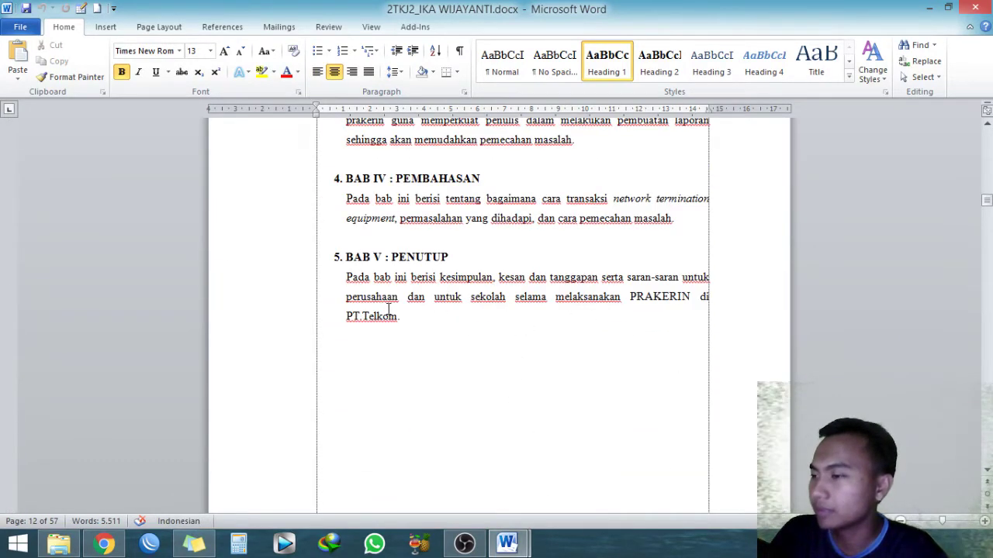
{"action": "scroll", "coordinate": [415, 324], "scroll_direction": "down", "scroll_amount": 3}
{"action": "scroll", "coordinate": [417, 325], "scroll_direction": "down", "scroll_amount": 5}
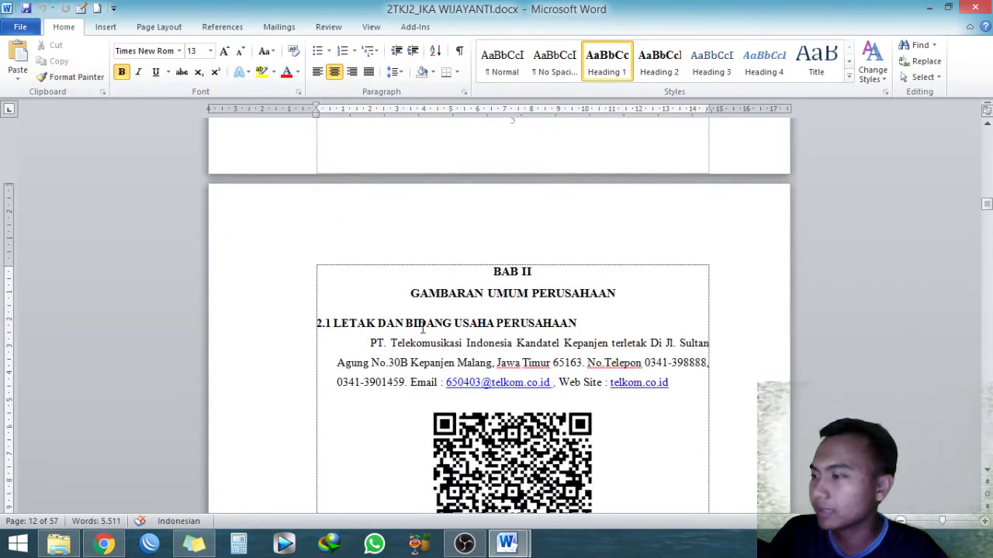
{"action": "scroll", "coordinate": [421, 329], "scroll_direction": "down", "scroll_amount": 5}
{"action": "scroll", "coordinate": [425, 328], "scroll_direction": "down", "scroll_amount": 7}
{"action": "scroll", "coordinate": [462, 335], "scroll_direction": "down", "scroll_amount": 3}
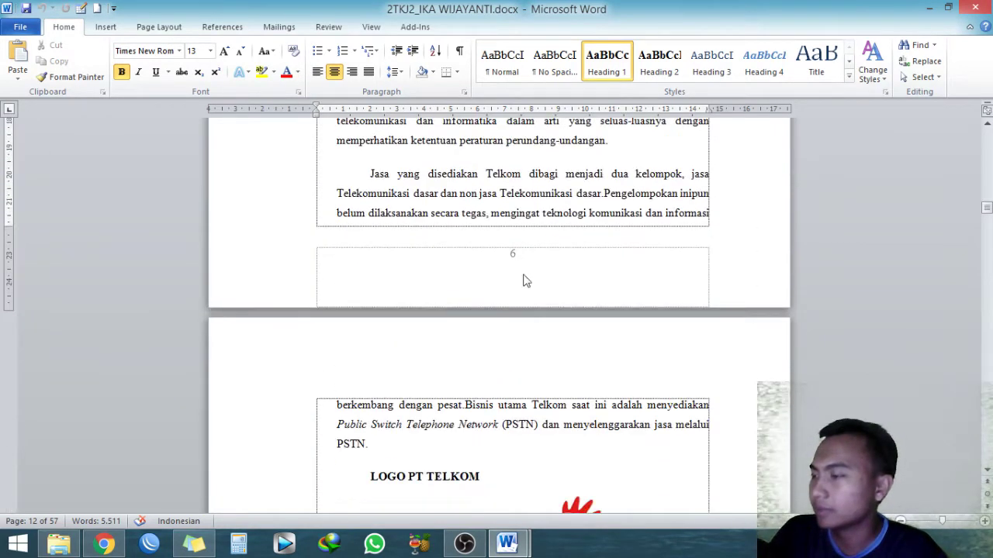
{"action": "scroll", "coordinate": [522, 346], "scroll_direction": "down", "scroll_amount": 3}
{"action": "scroll", "coordinate": [522, 347], "scroll_direction": "down", "scroll_amount": 5}
{"action": "scroll", "coordinate": [521, 349], "scroll_direction": "down", "scroll_amount": 5}
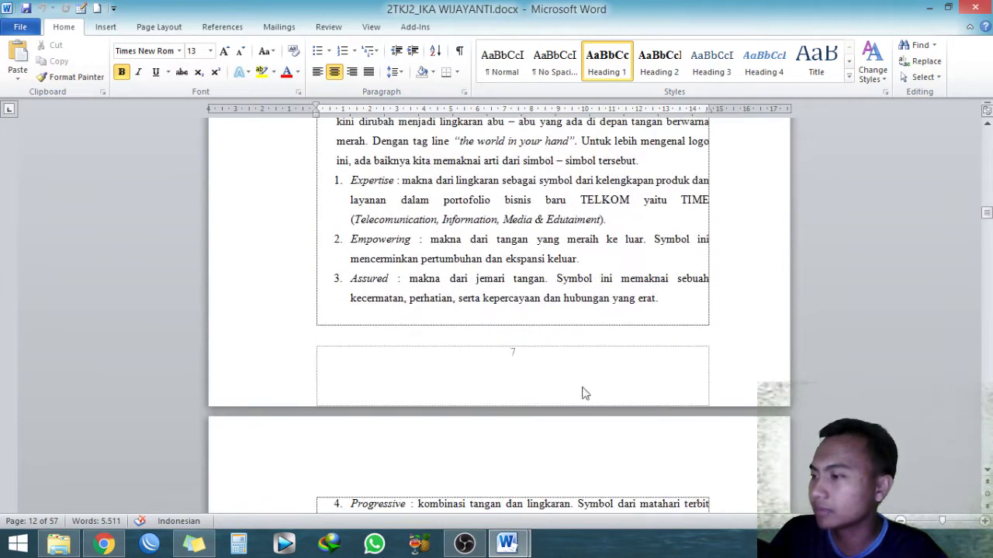
{"action": "scroll", "coordinate": [536, 369], "scroll_direction": "up", "scroll_amount": 5}
{"action": "scroll", "coordinate": [534, 367], "scroll_direction": "up", "scroll_amount": 5}
{"action": "scroll", "coordinate": [534, 365], "scroll_direction": "up", "scroll_amount": 5}
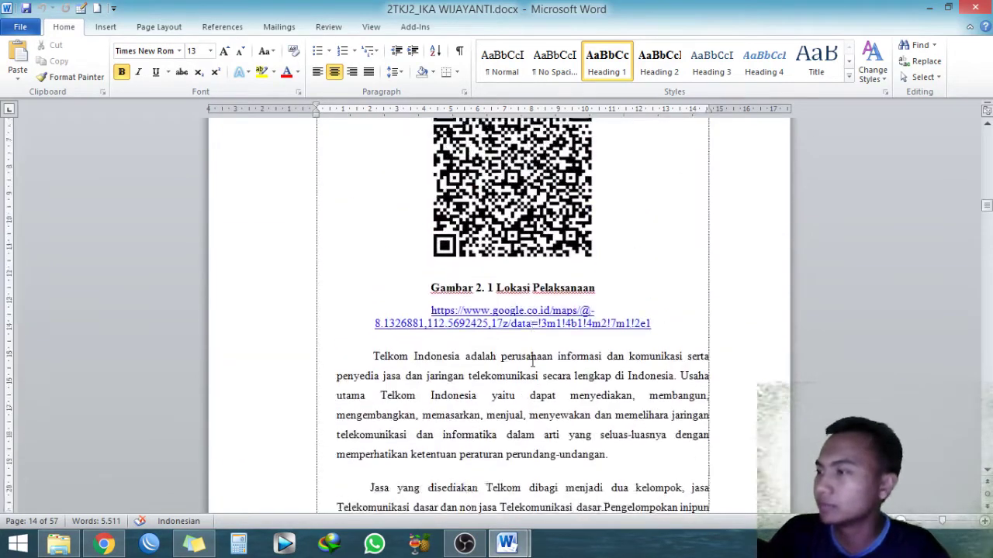
{"action": "scroll", "coordinate": [532, 363], "scroll_direction": "up", "scroll_amount": 3}
{"action": "scroll", "coordinate": [531, 358], "scroll_direction": "up", "scroll_amount": 1}
{"action": "scroll", "coordinate": [527, 352], "scroll_direction": "up", "scroll_amount": 1}
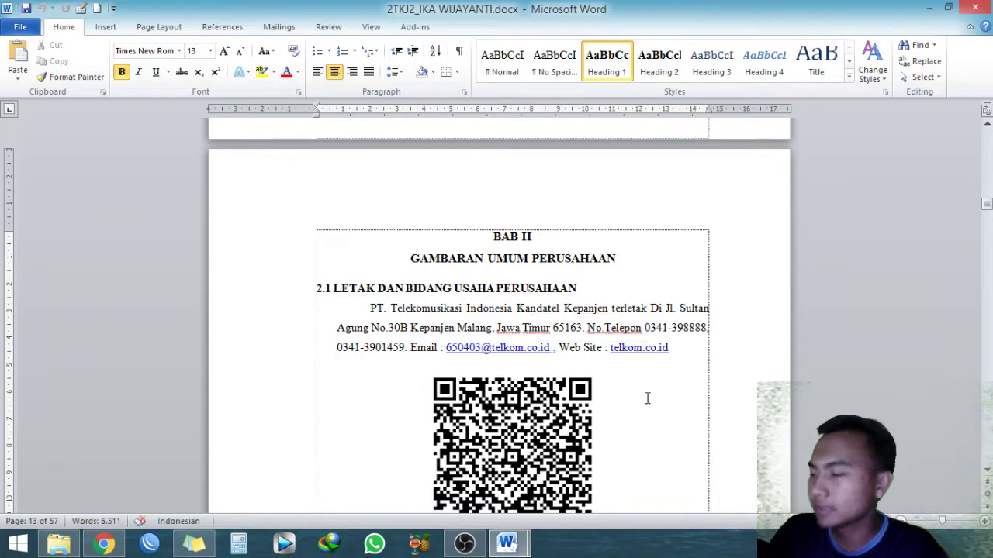
{"action": "scroll", "coordinate": [687, 408], "scroll_direction": "down", "scroll_amount": 1}
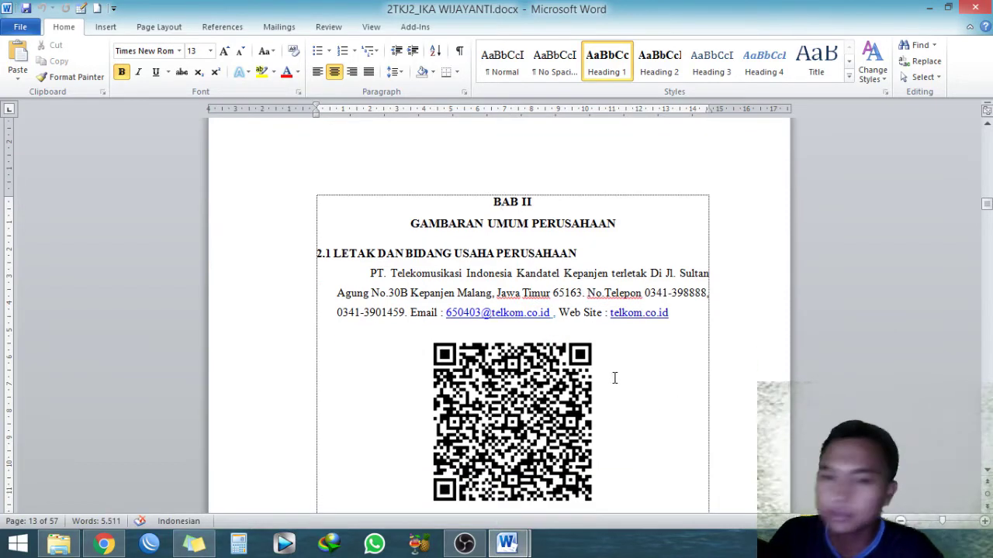
- Glance at another program, then return and place the cursor in the 2.1 body text
{"action": "key", "text": "alt+Tab"}
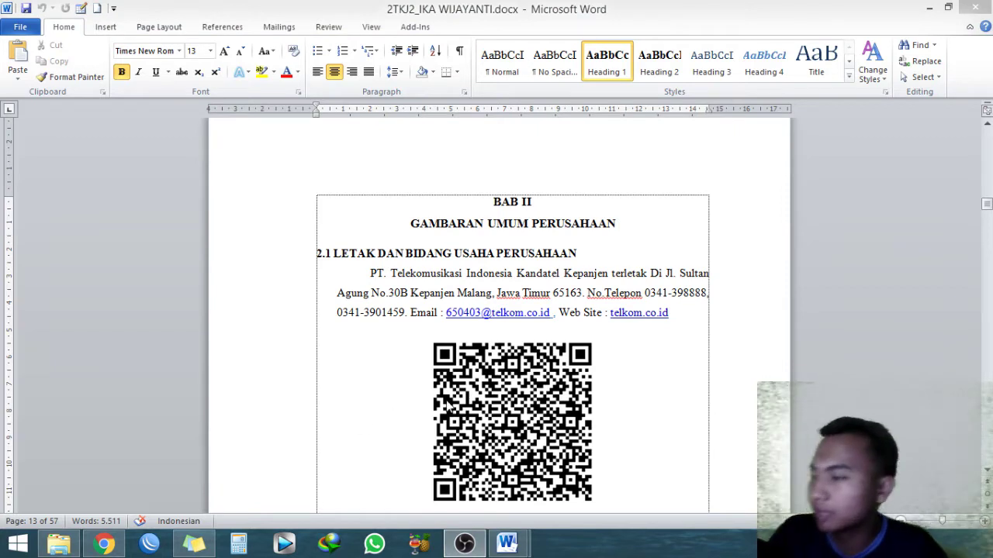
{"action": "key", "text": "alt+Tab"}
{"action": "left_click", "coordinate": [425, 295]}
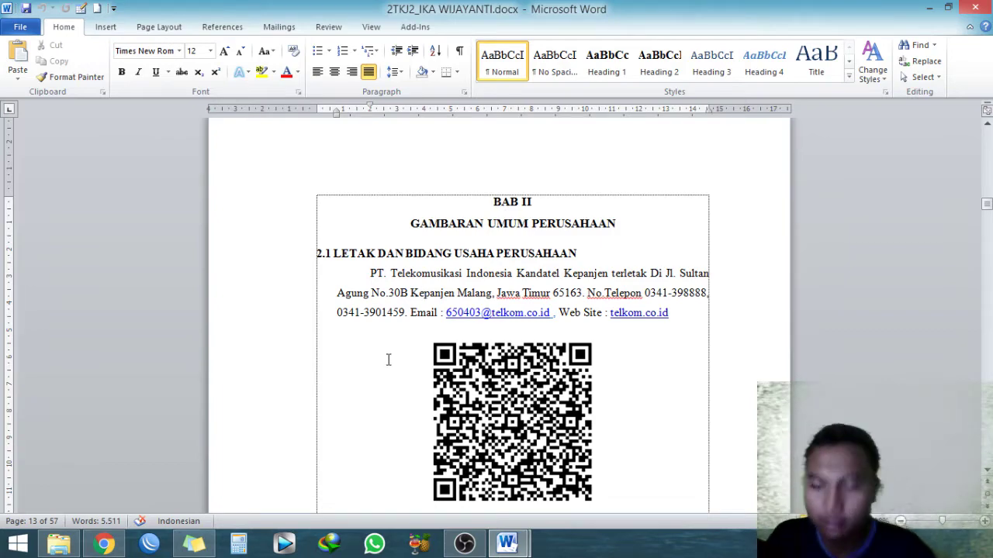
- Select the DAFTAR ISI automatic table of contents field, then scroll back up to page 2
{"action": "left_click_drag", "start_coordinate": [984, 214], "coordinate": [985, 152]}
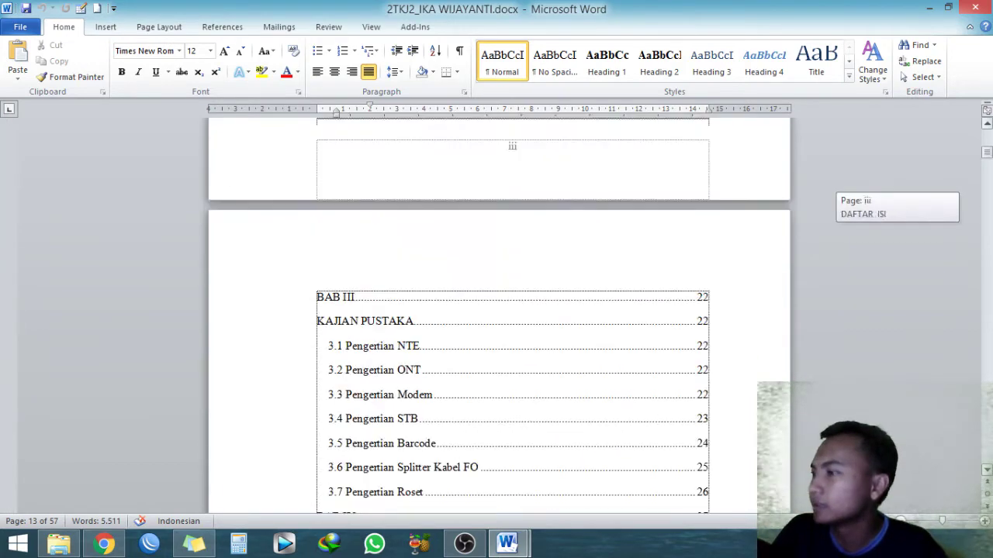
{"action": "left_click", "coordinate": [660, 317]}
{"action": "scroll", "coordinate": [677, 336], "scroll_direction": "down", "scroll_amount": 2}
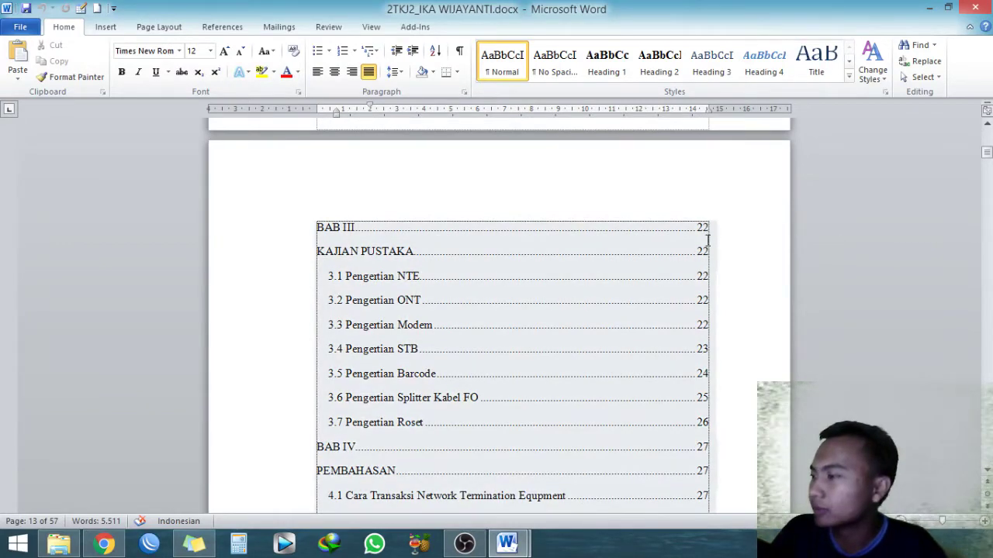
{"action": "left_click", "coordinate": [656, 297]}
{"action": "scroll", "coordinate": [640, 297], "scroll_direction": "down", "scroll_amount": 2}
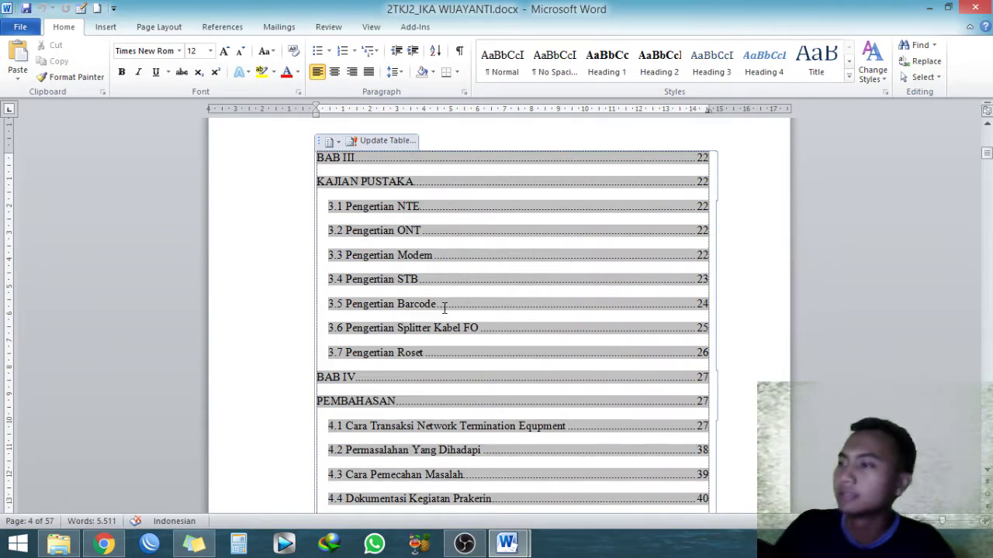
{"action": "scroll", "coordinate": [444, 307], "scroll_direction": "up", "scroll_amount": 3}
{"action": "scroll", "coordinate": [446, 309], "scroll_direction": "up", "scroll_amount": 3}
{"action": "scroll", "coordinate": [416, 325], "scroll_direction": "up", "scroll_amount": 10}
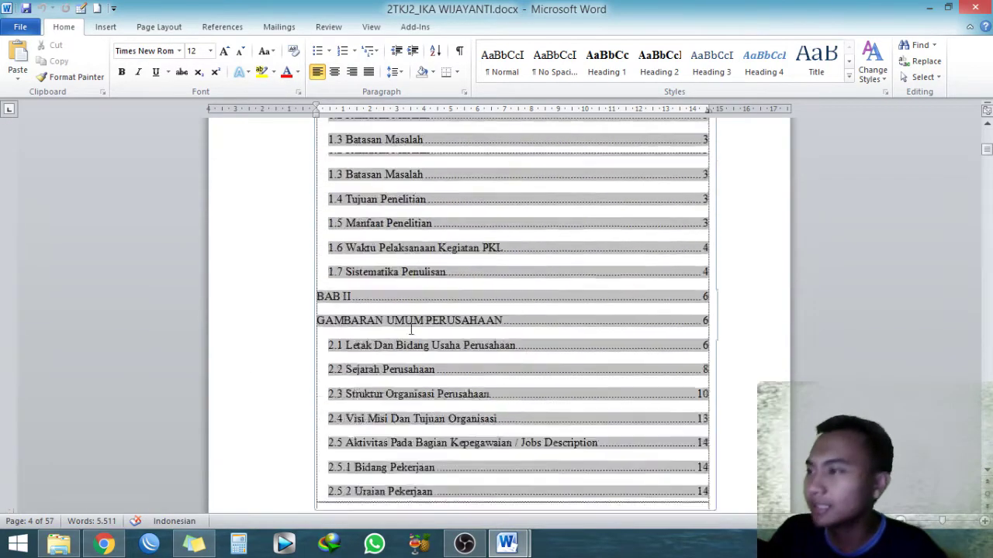
{"action": "scroll", "coordinate": [419, 328], "scroll_direction": "up", "scroll_amount": 9}
{"action": "scroll", "coordinate": [419, 327], "scroll_direction": "up", "scroll_amount": 8}
{"action": "scroll", "coordinate": [421, 325], "scroll_direction": "up", "scroll_amount": 12}
- Scroll to the report's top and minimize it to reveal Document1 with BAB I
{"action": "scroll", "coordinate": [439, 308], "scroll_direction": "up", "scroll_amount": 9}
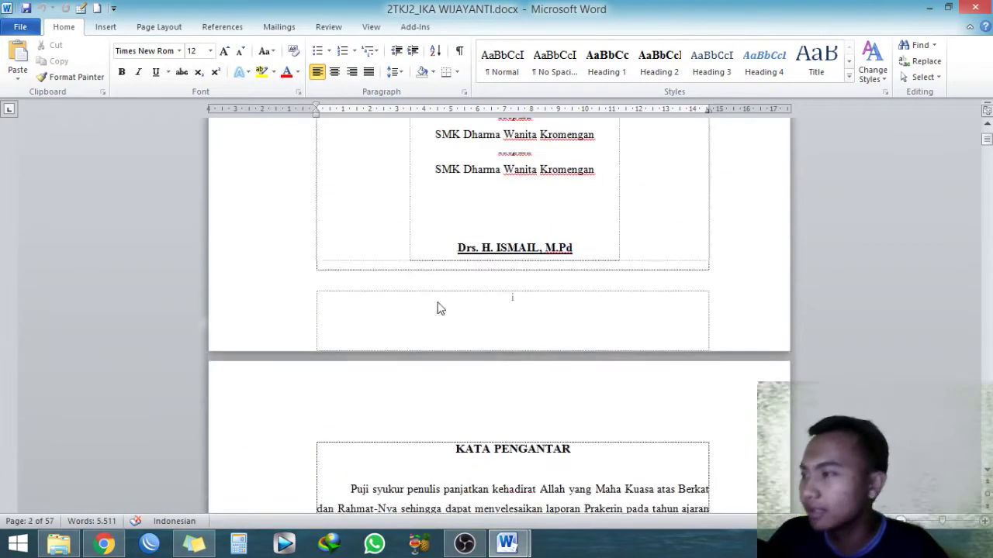
{"action": "scroll", "coordinate": [458, 287], "scroll_direction": "up", "scroll_amount": 3}
{"action": "scroll", "coordinate": [458, 288], "scroll_direction": "up", "scroll_amount": 6}
{"action": "scroll", "coordinate": [463, 284], "scroll_direction": "up", "scroll_amount": 8}
{"action": "scroll", "coordinate": [463, 285], "scroll_direction": "up", "scroll_amount": 2}
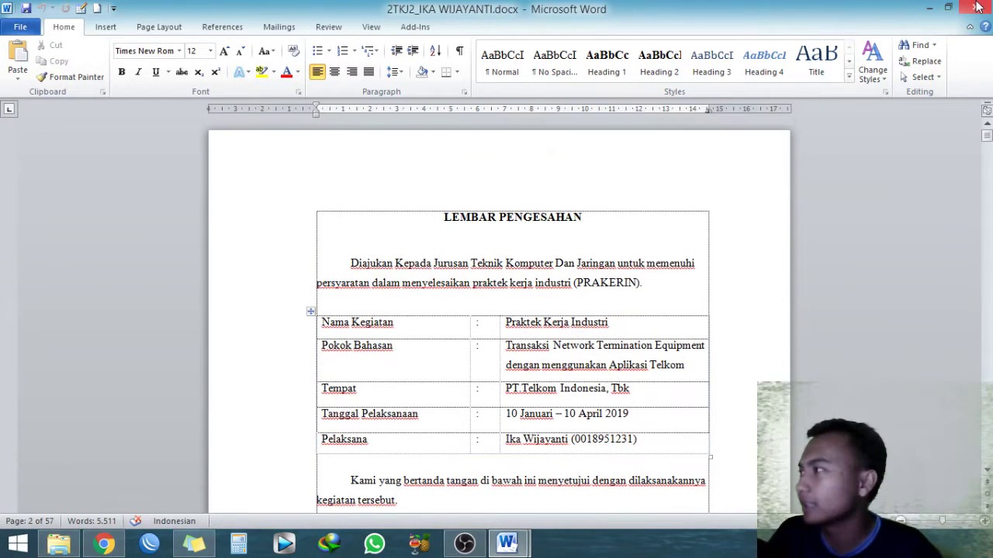
{"action": "left_click", "coordinate": [930, 8]}
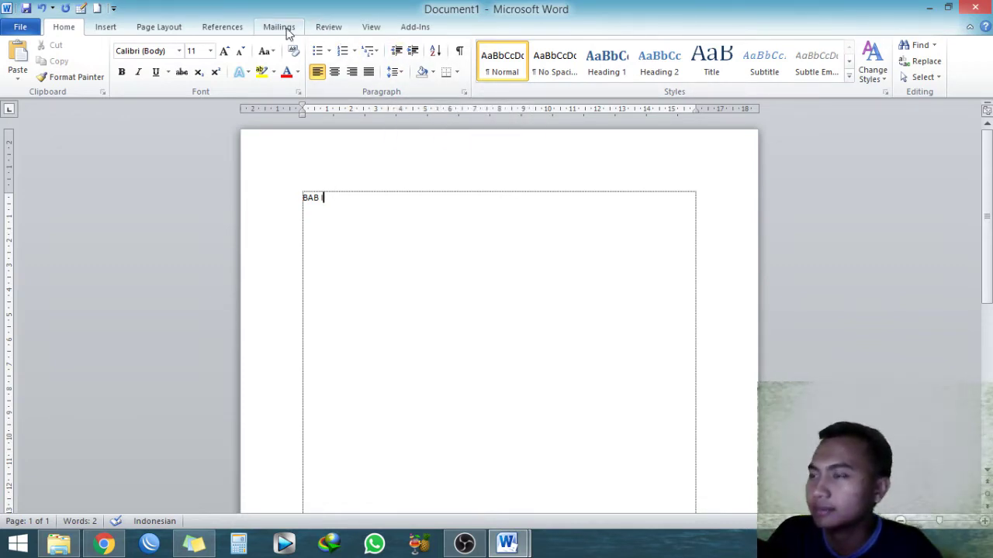
- Restore the example report from the taskbar and scroll to its table of contents and back
{"action": "mouse_move", "coordinate": [505, 543]}
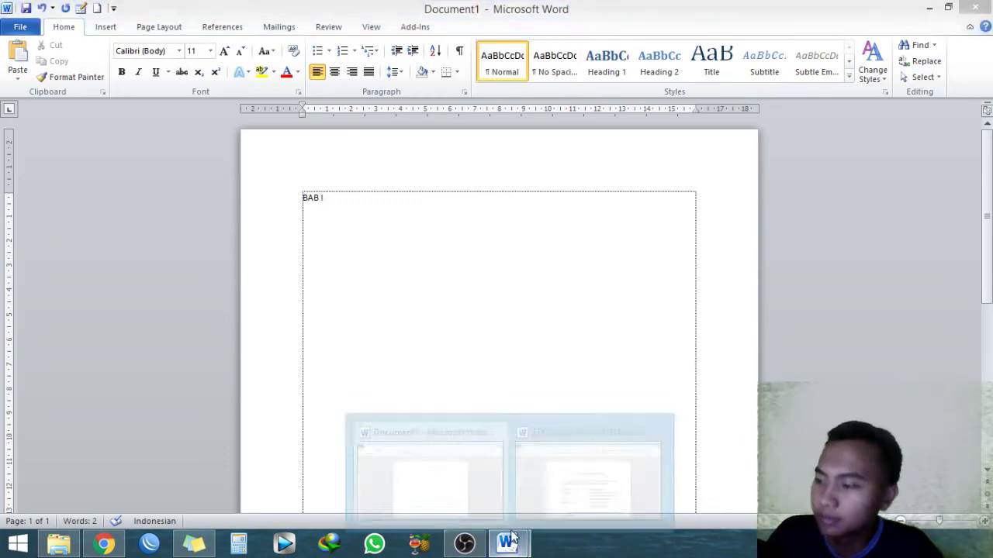
{"action": "left_click", "coordinate": [542, 458]}
{"action": "scroll", "coordinate": [380, 287], "scroll_direction": "up", "scroll_amount": 3}
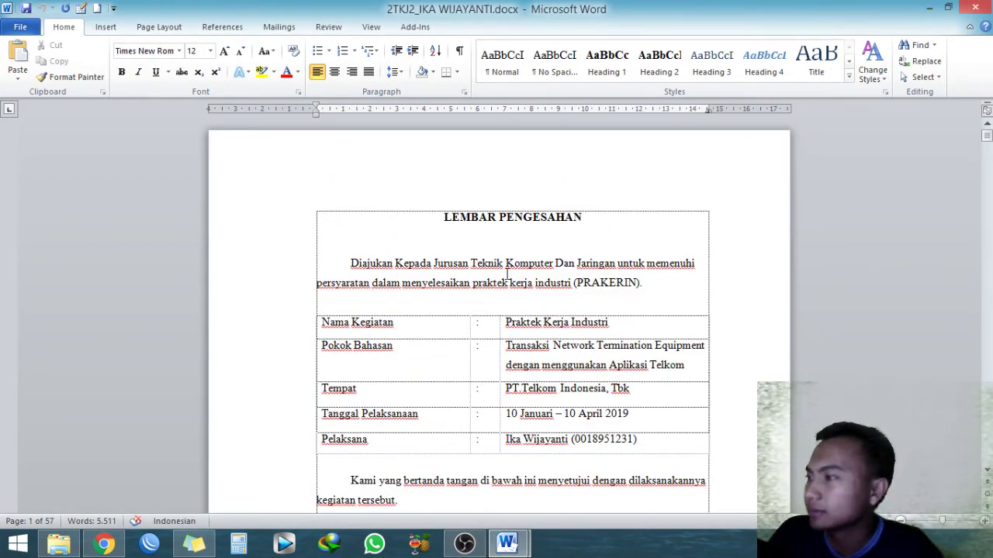
{"action": "scroll", "coordinate": [454, 291], "scroll_direction": "down", "scroll_amount": 1}
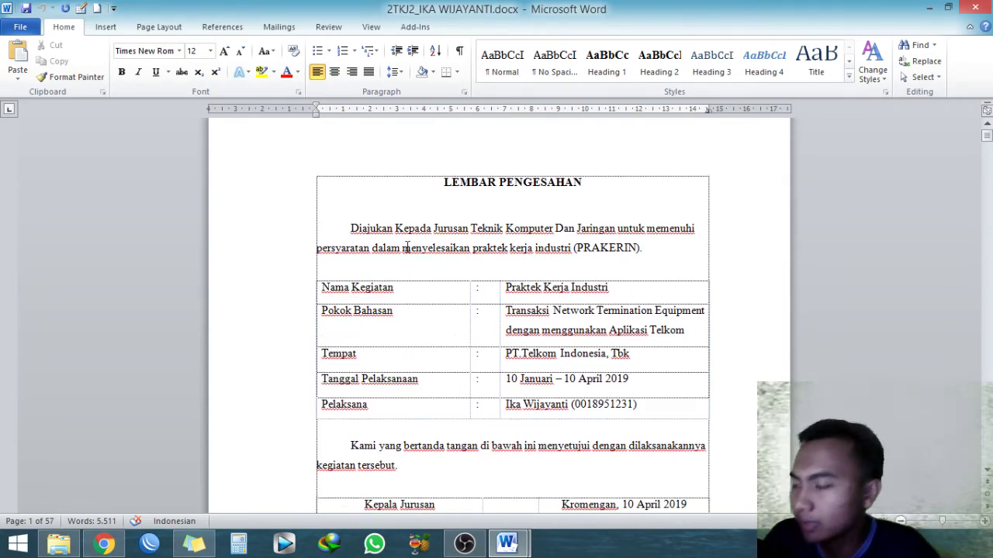
{"action": "scroll", "coordinate": [465, 279], "scroll_direction": "down", "scroll_amount": 2}
{"action": "scroll", "coordinate": [476, 286], "scroll_direction": "down", "scroll_amount": 12}
{"action": "scroll", "coordinate": [477, 286], "scroll_direction": "down", "scroll_amount": 10}
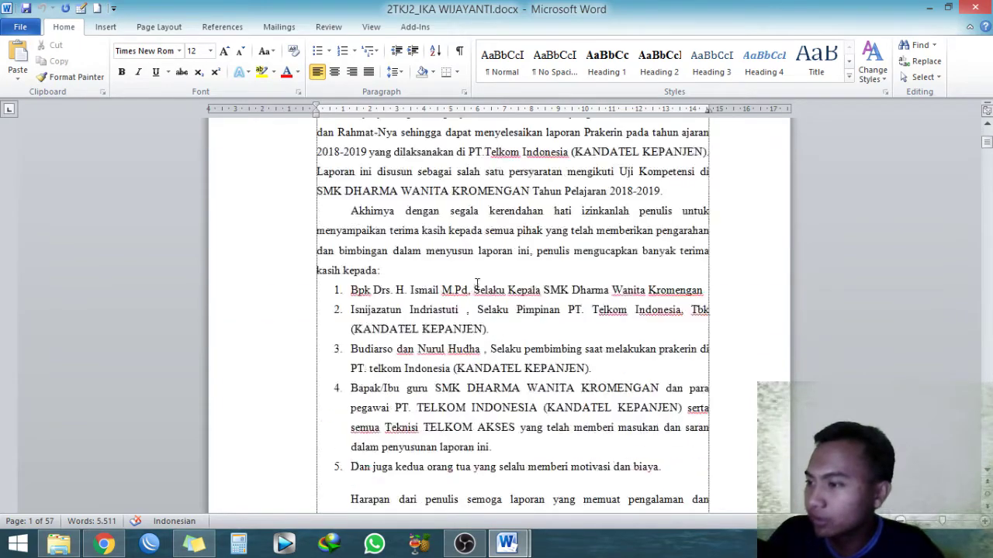
{"action": "scroll", "coordinate": [477, 287], "scroll_direction": "down", "scroll_amount": 10}
{"action": "scroll", "coordinate": [478, 286], "scroll_direction": "down", "scroll_amount": 10}
{"action": "scroll", "coordinate": [480, 284], "scroll_direction": "down", "scroll_amount": 11}
{"action": "scroll", "coordinate": [481, 284], "scroll_direction": "down", "scroll_amount": 9}
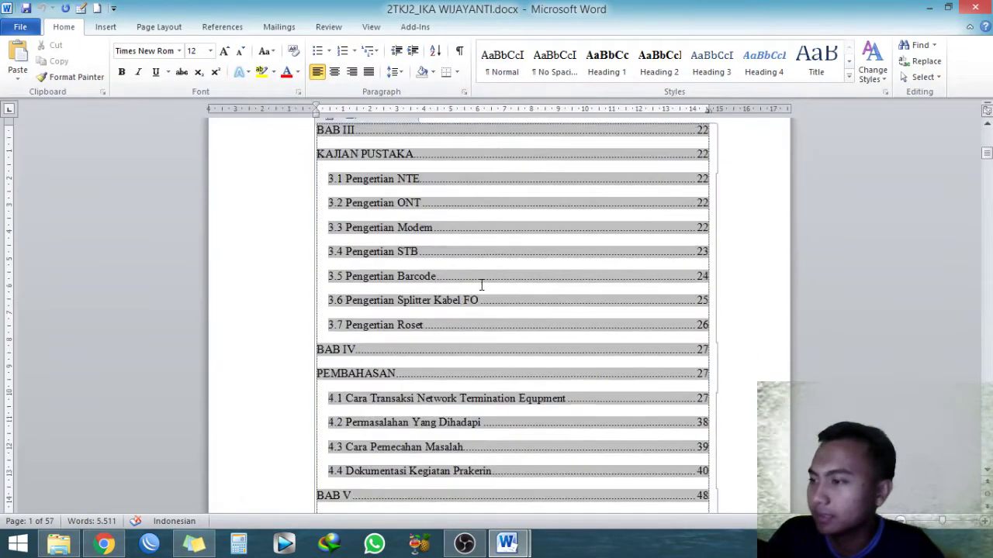
{"action": "scroll", "coordinate": [516, 299], "scroll_direction": "down", "scroll_amount": 10}
{"action": "left_click_drag", "start_coordinate": [987, 157], "coordinate": [986, 124]}
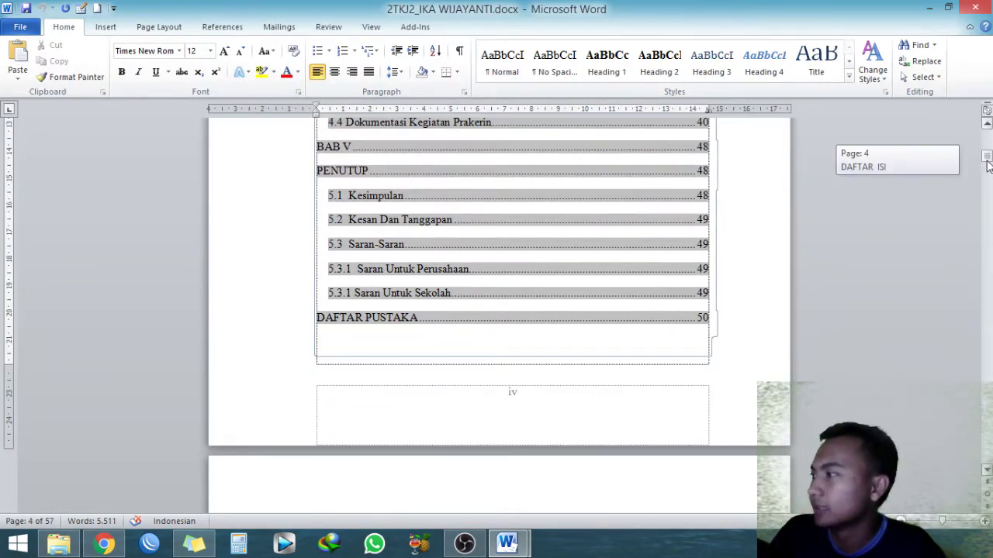
- Place the cursor at several spots on the LEMBAR PENGESAHAN approval page
{"action": "left_click", "coordinate": [448, 220]}
{"action": "left_click", "coordinate": [571, 282]}
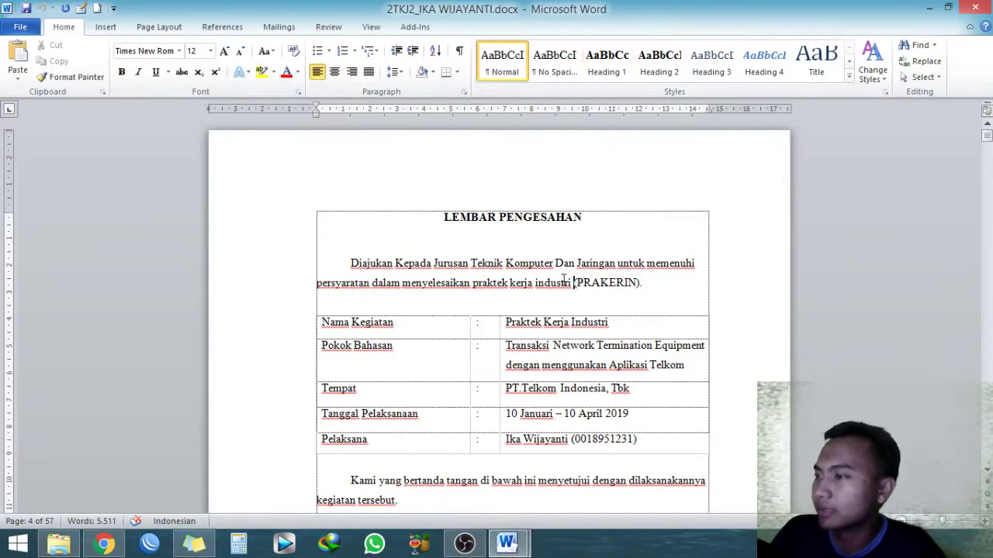
{"action": "left_click", "coordinate": [446, 217]}
{"action": "left_click", "coordinate": [424, 351]}
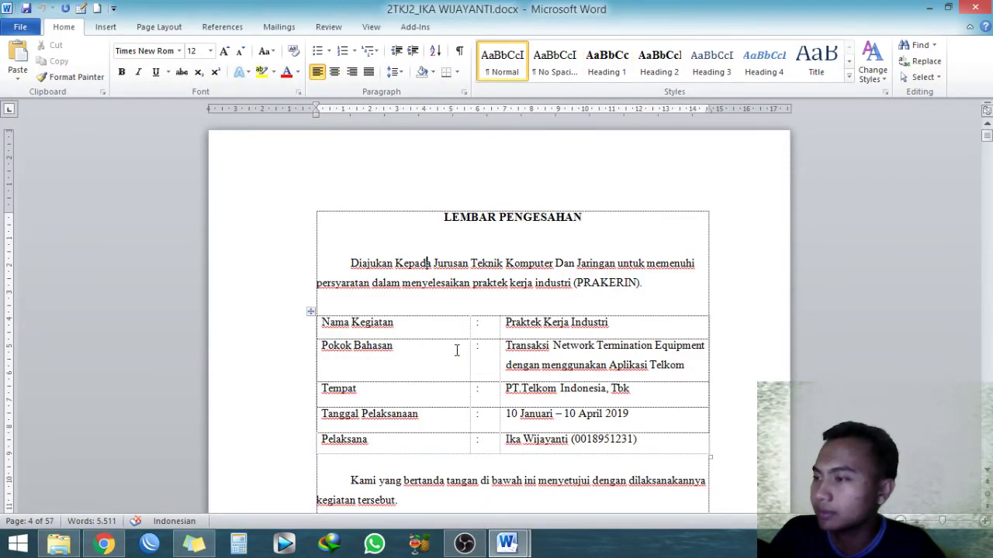
{"action": "scroll", "coordinate": [466, 328], "scroll_direction": "down", "scroll_amount": 5}
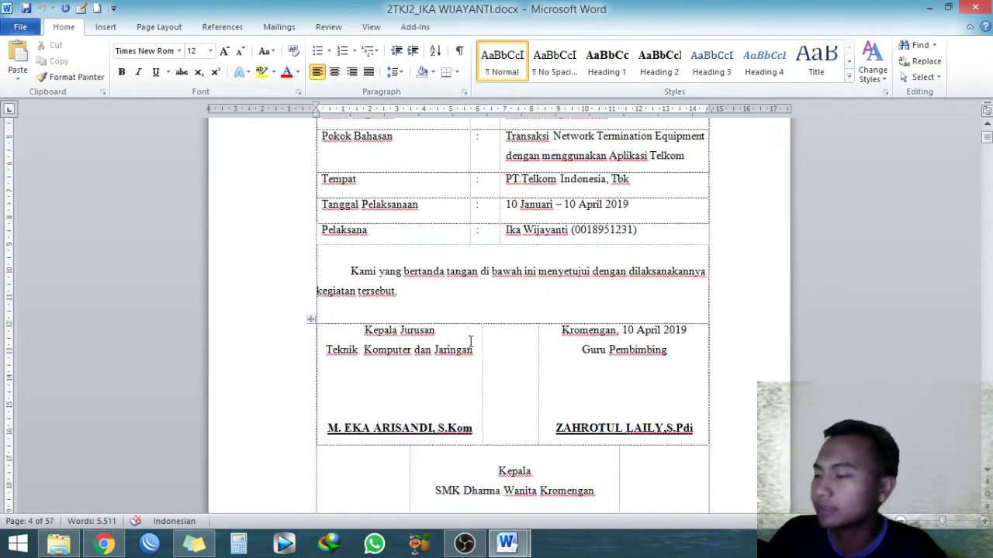
{"action": "scroll", "coordinate": [470, 343], "scroll_direction": "up", "scroll_amount": 3}
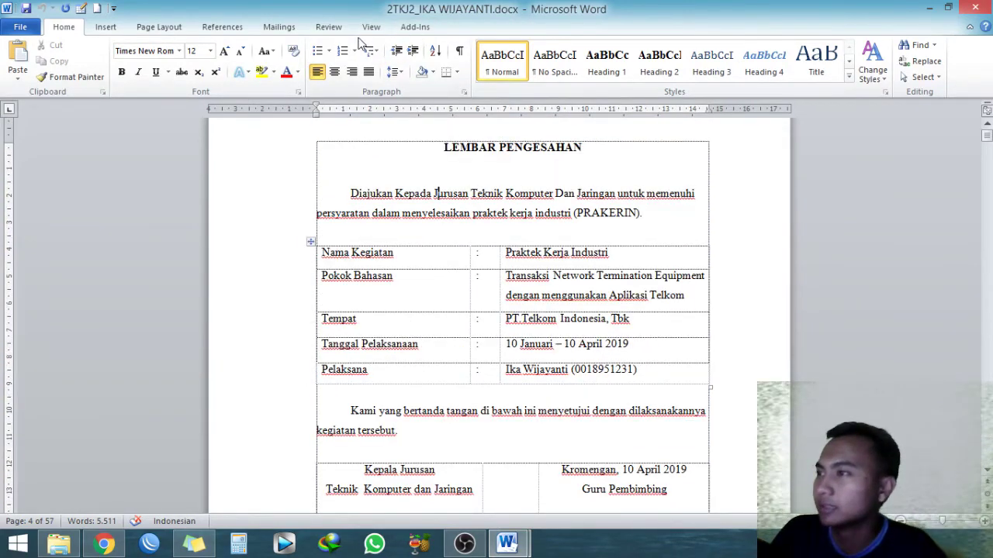
- Turn on the Navigation Pane and jump to BAB II, Gambaran Umum Perusahaan, in its outline
{"action": "left_click", "coordinate": [370, 27]}
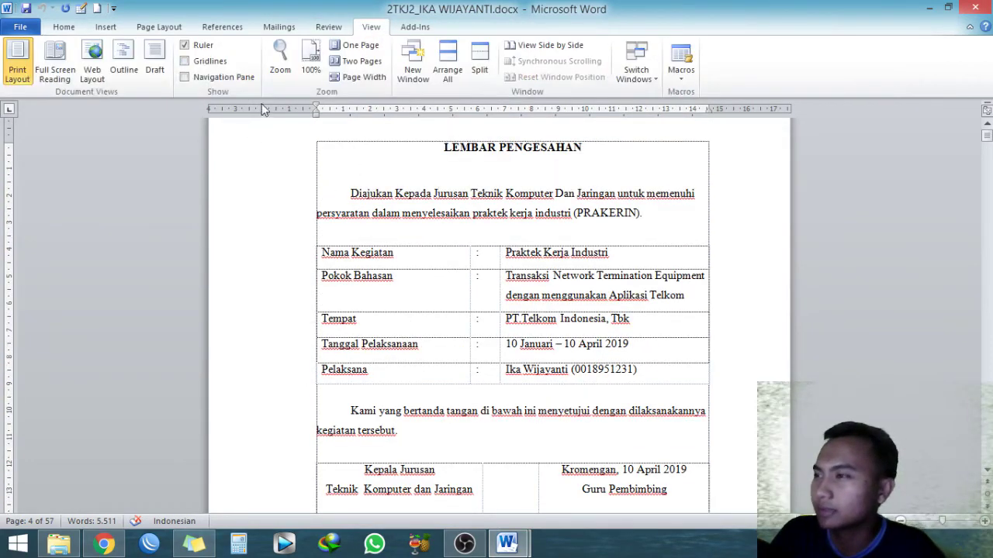
{"action": "left_click", "coordinate": [226, 77]}
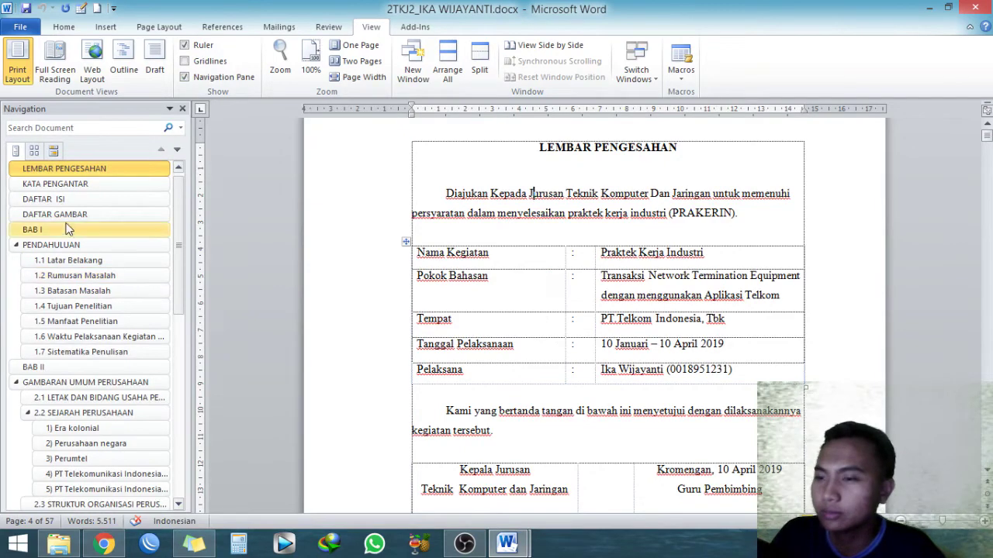
{"action": "scroll", "coordinate": [82, 315], "scroll_direction": "down", "scroll_amount": 2}
{"action": "scroll", "coordinate": [81, 362], "scroll_direction": "down", "scroll_amount": 1}
{"action": "scroll", "coordinate": [81, 362], "scroll_direction": "up", "scroll_amount": 3}
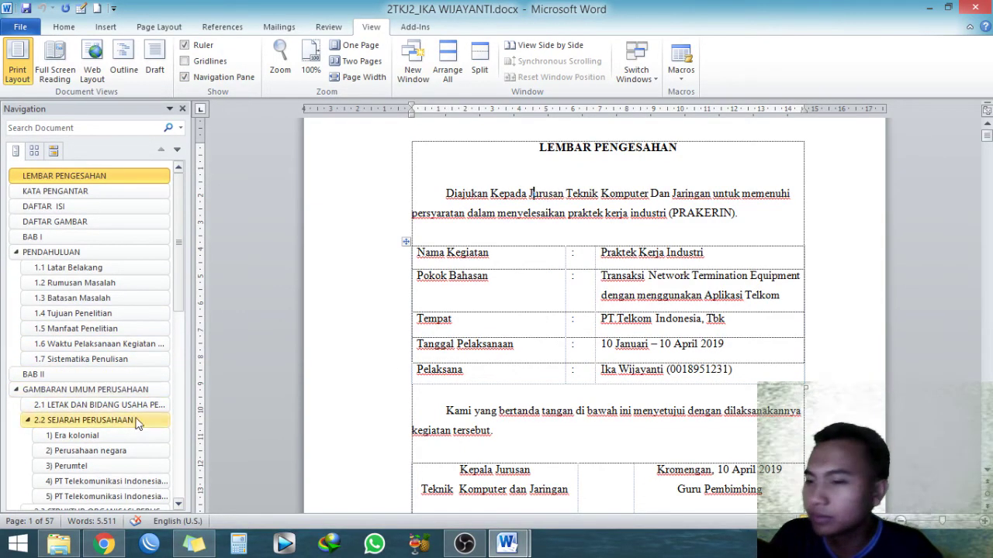
{"action": "left_click", "coordinate": [93, 375]}
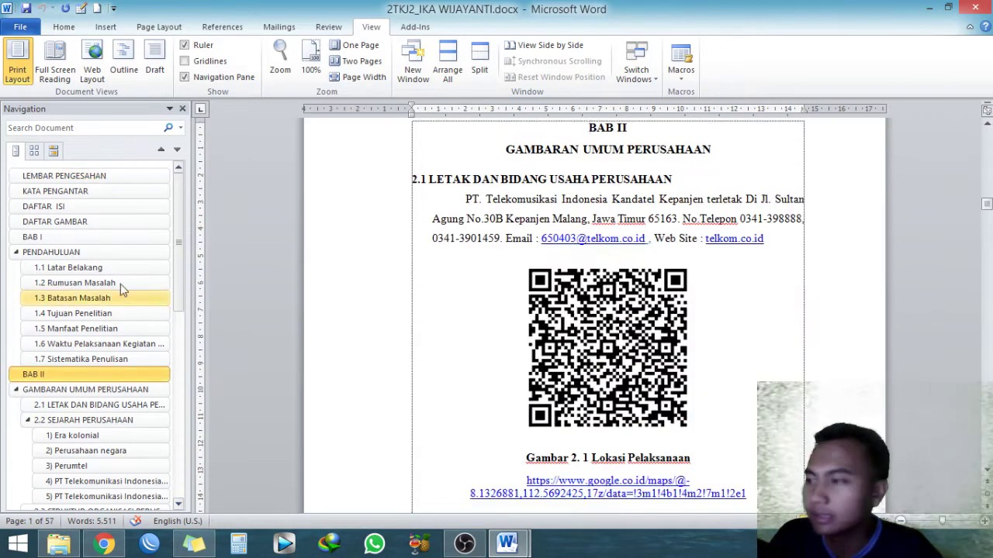
{"action": "left_click", "coordinate": [67, 28]}
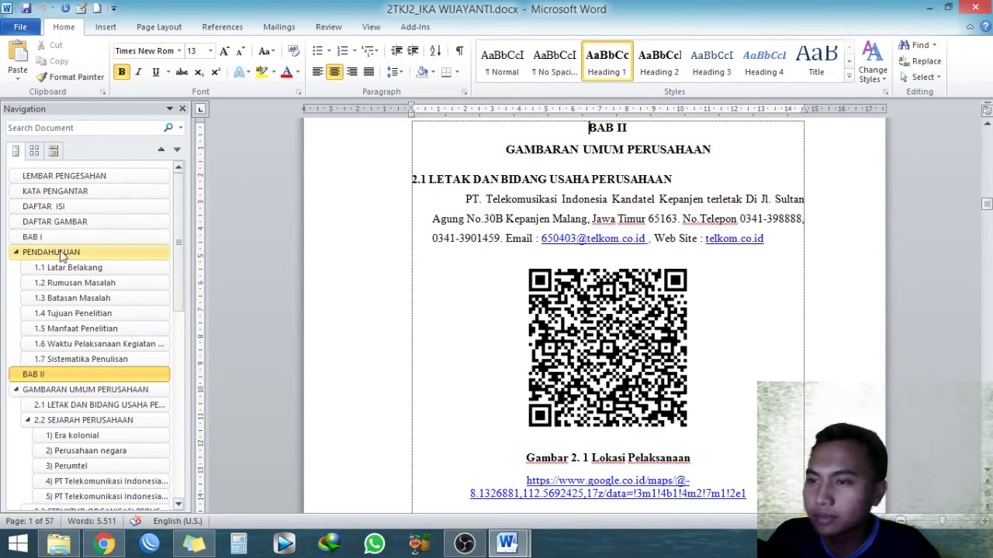
- Jump to DAFTAR ISI, inspect its subsection entries, then minimize the report to show Document1
{"action": "left_click", "coordinate": [53, 207]}
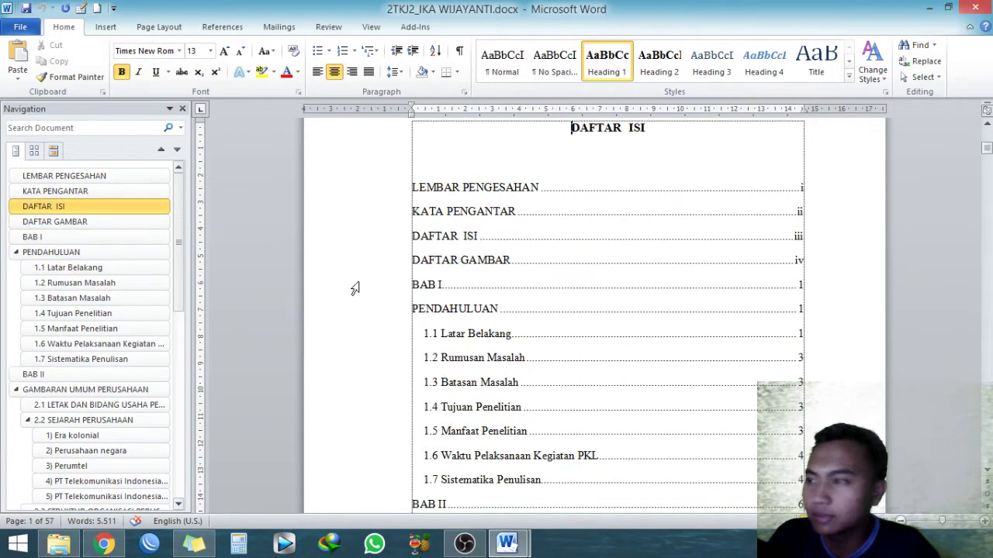
{"action": "left_click", "coordinate": [466, 200]}
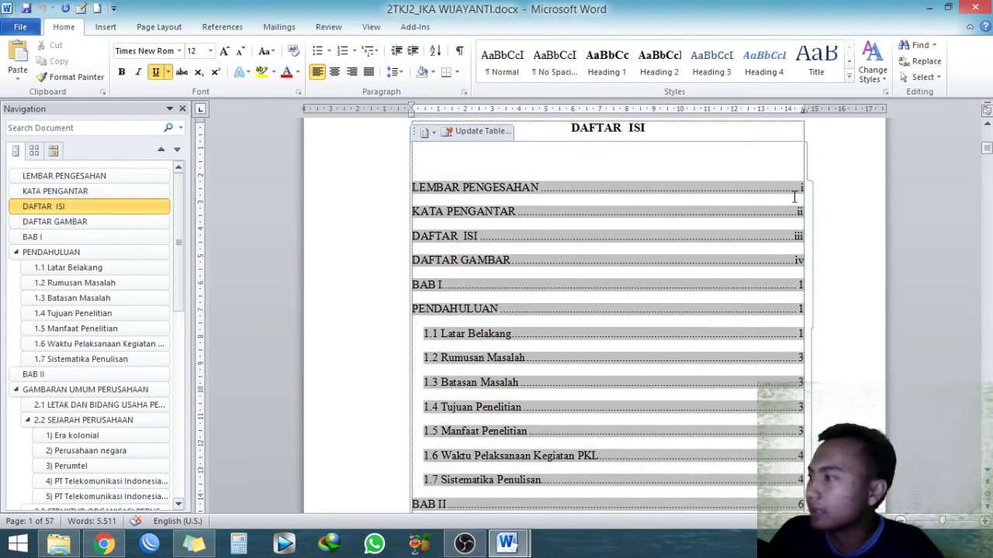
{"action": "scroll", "coordinate": [635, 391], "scroll_direction": "up", "scroll_amount": 1}
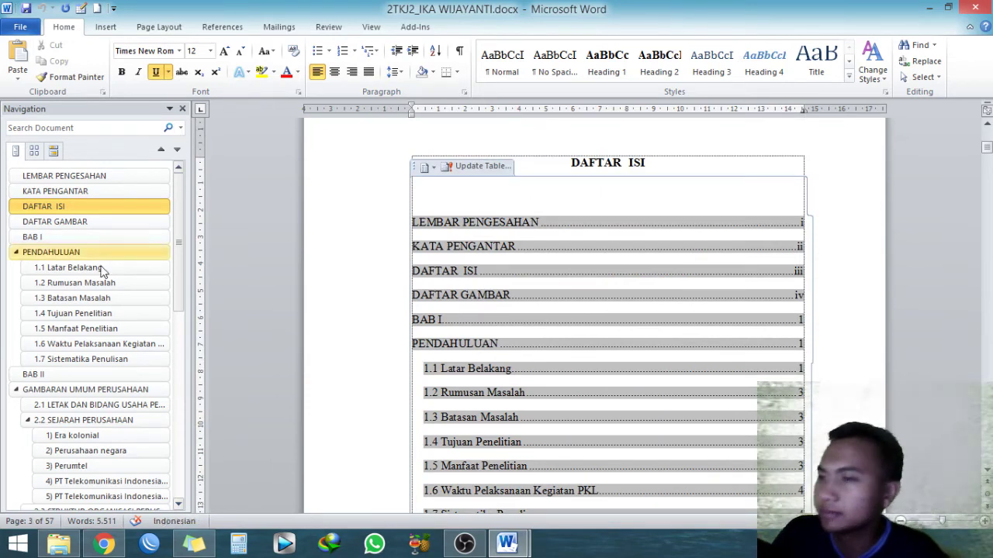
{"action": "scroll", "coordinate": [62, 413], "scroll_direction": "down", "scroll_amount": 8}
{"action": "scroll", "coordinate": [121, 376], "scroll_direction": "up", "scroll_amount": 4}
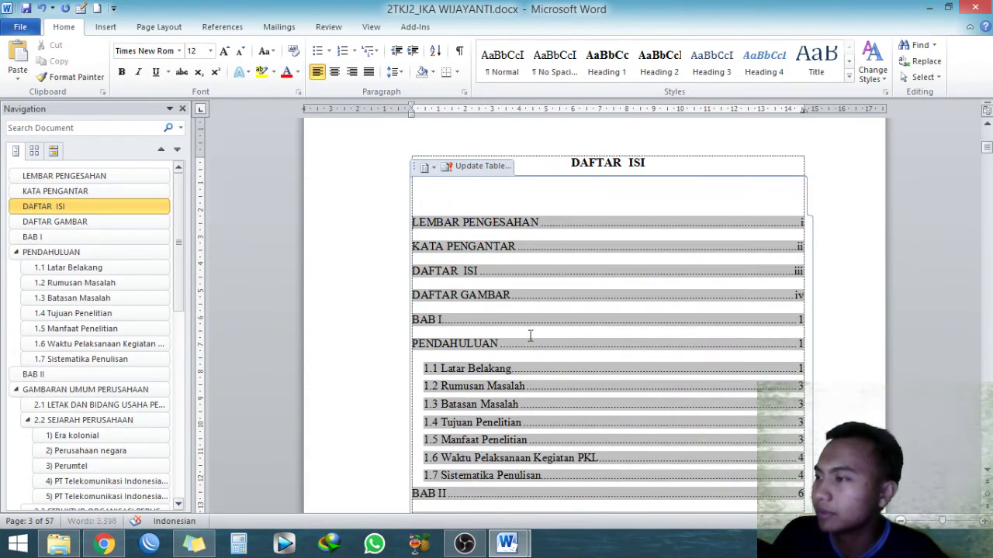
{"action": "left_click", "coordinate": [496, 423]}
{"action": "scroll", "coordinate": [496, 424], "scroll_direction": "down", "scroll_amount": 1}
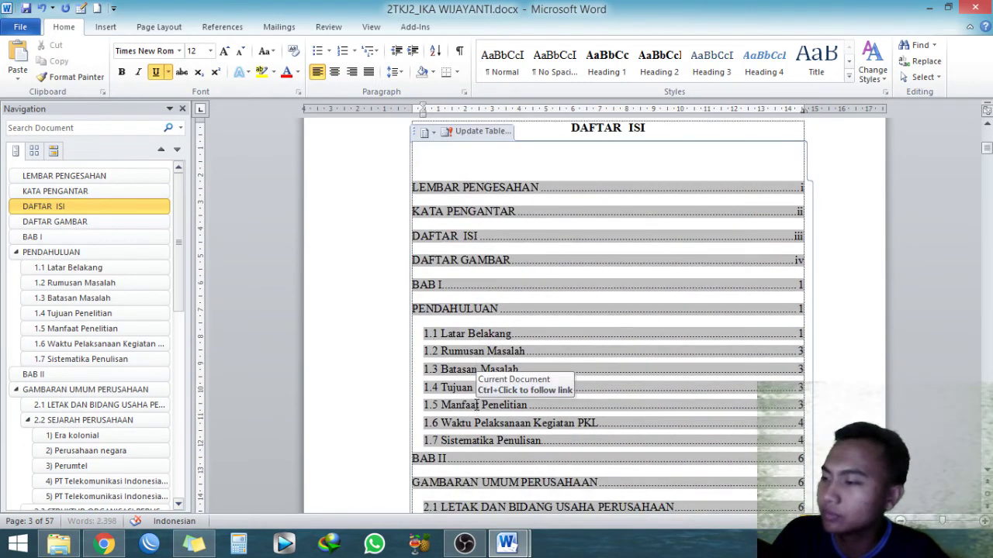
{"action": "scroll", "coordinate": [446, 335], "scroll_direction": "down", "scroll_amount": 1}
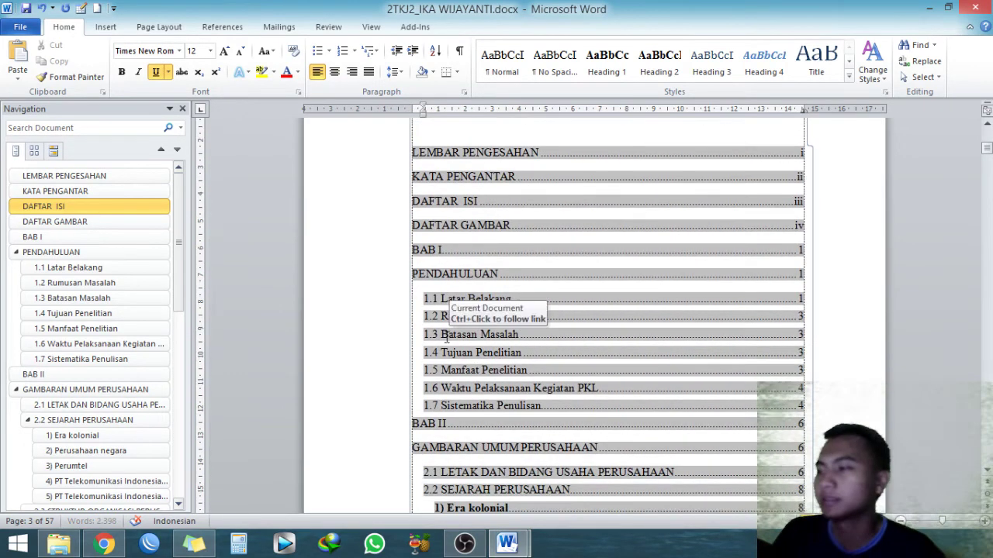
{"action": "left_click", "coordinate": [928, 8]}
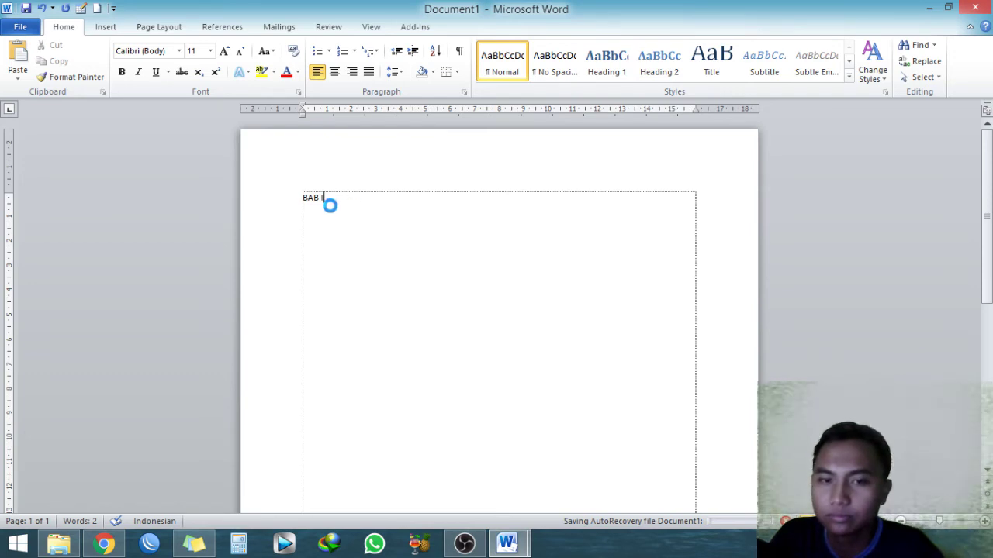
- Style BAB I as Heading 1 and start a new line below it
{"action": "left_click_drag", "start_coordinate": [334, 201], "coordinate": [303, 199]}
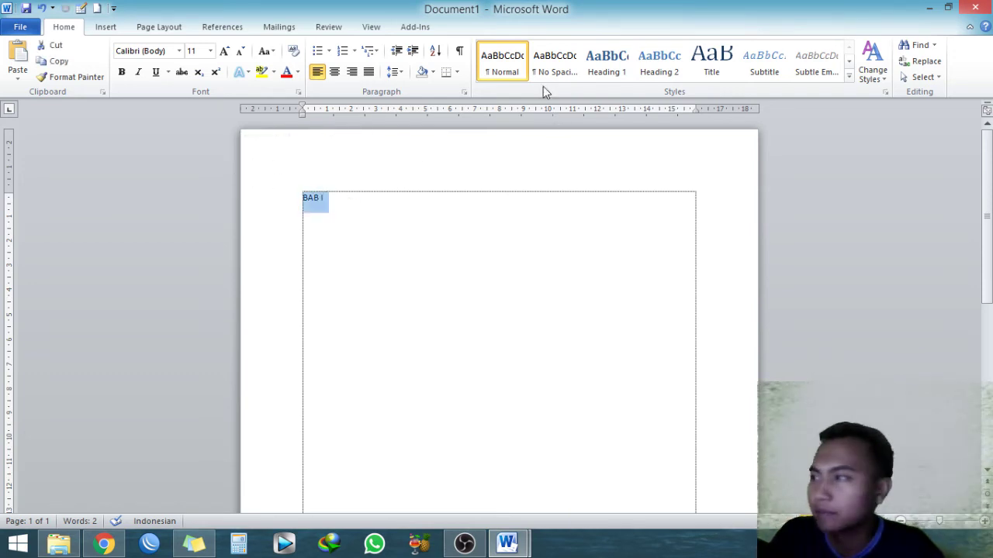
{"action": "left_click", "coordinate": [610, 73]}
{"action": "left_click", "coordinate": [394, 240]}
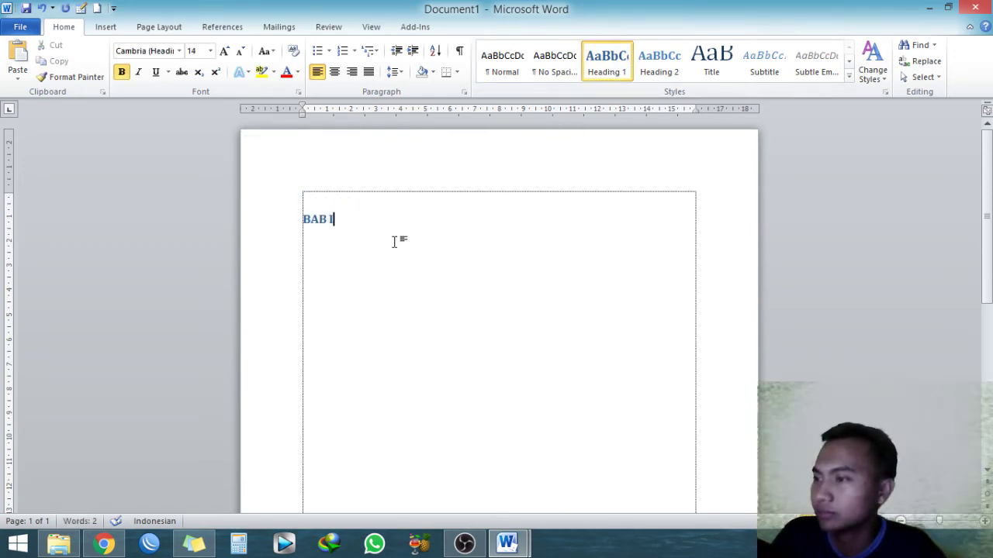
{"action": "key", "text": "Return"}
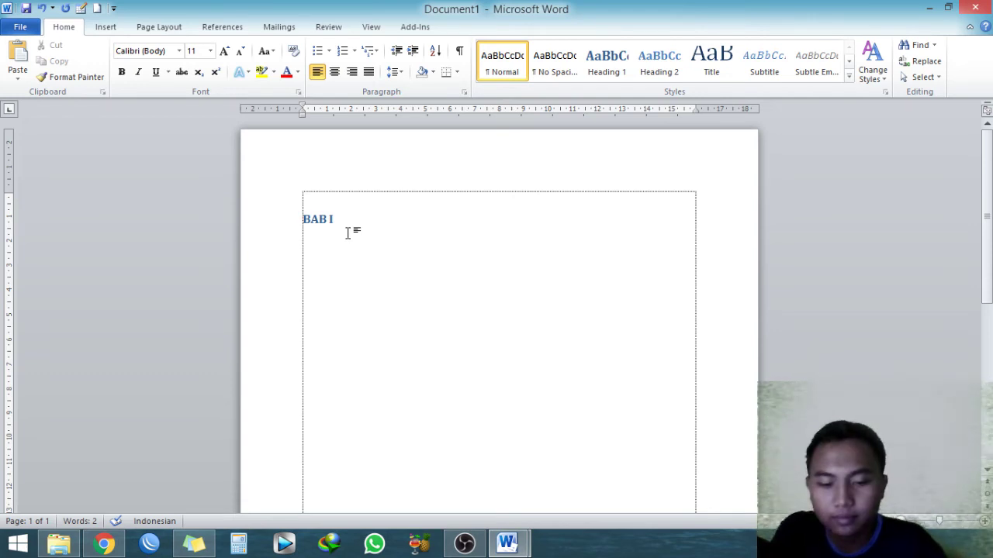
- Start an auto-numbered 1.1. line below BAB I, glancing at the report for reference
{"action": "type", "text": "1.1."}
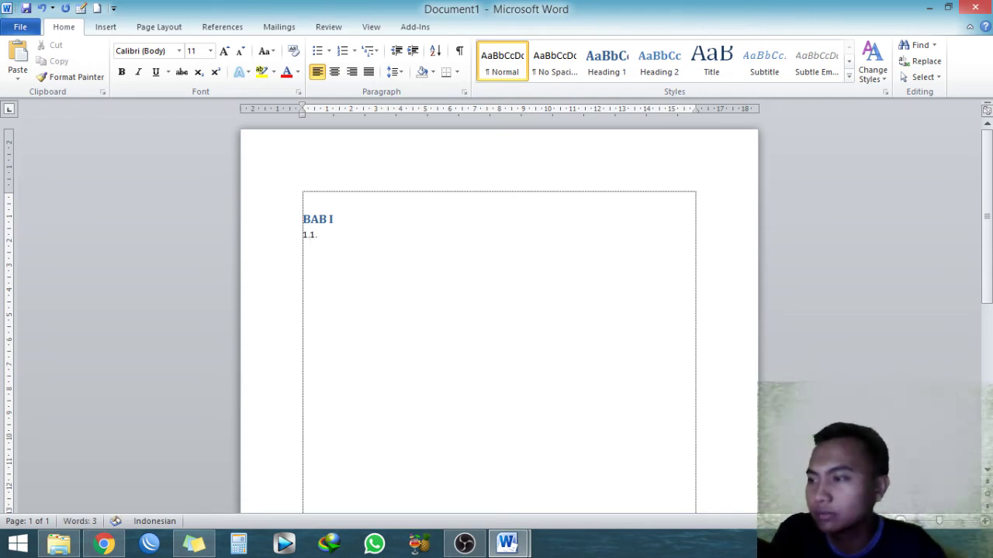
{"action": "key", "text": "space"}
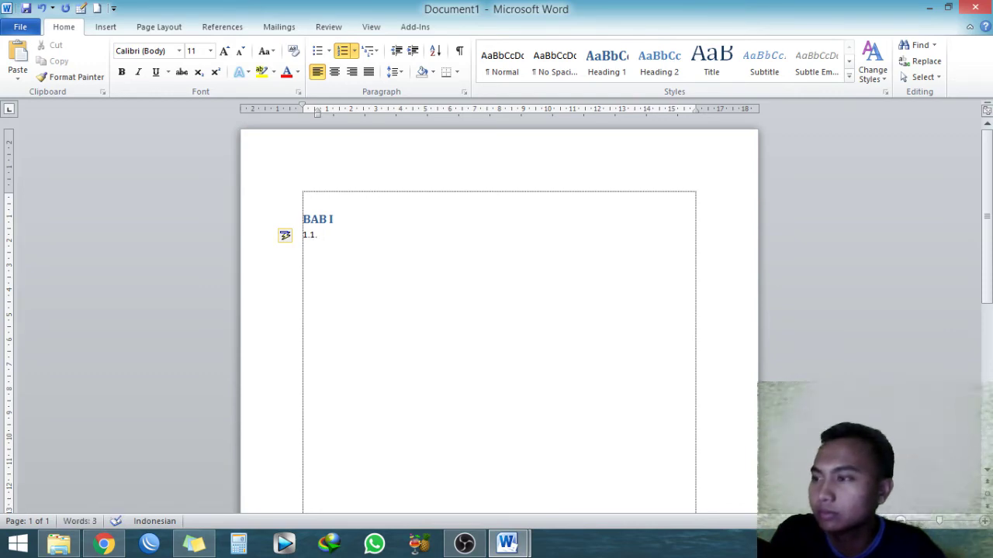
{"action": "key", "text": "alt+Tab"}
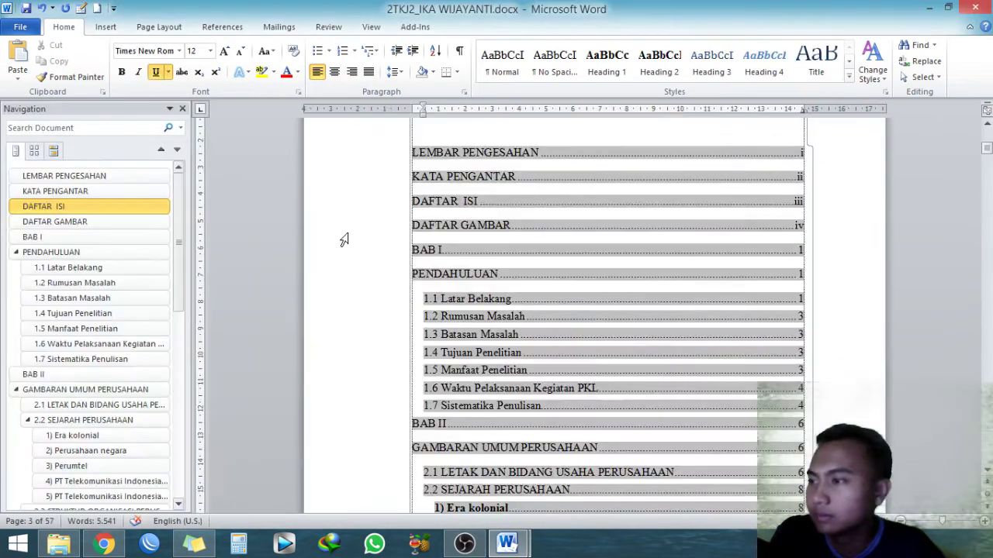
{"action": "key", "text": "alt+Tab"}
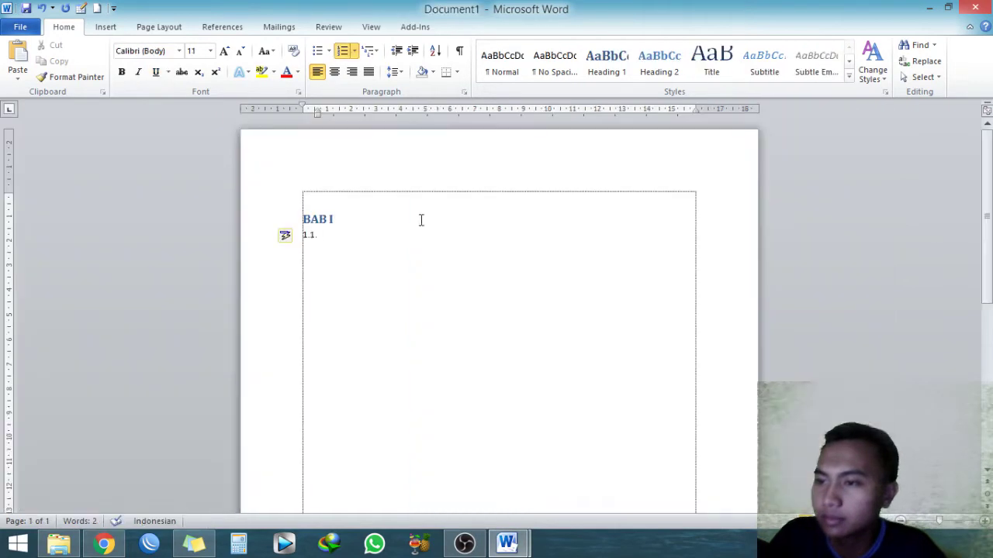
- Enter 'Latar belakang' as a Heading 2 subsection numbered 1.1. and begin a new paragraph
{"action": "type", "text": "latar"}
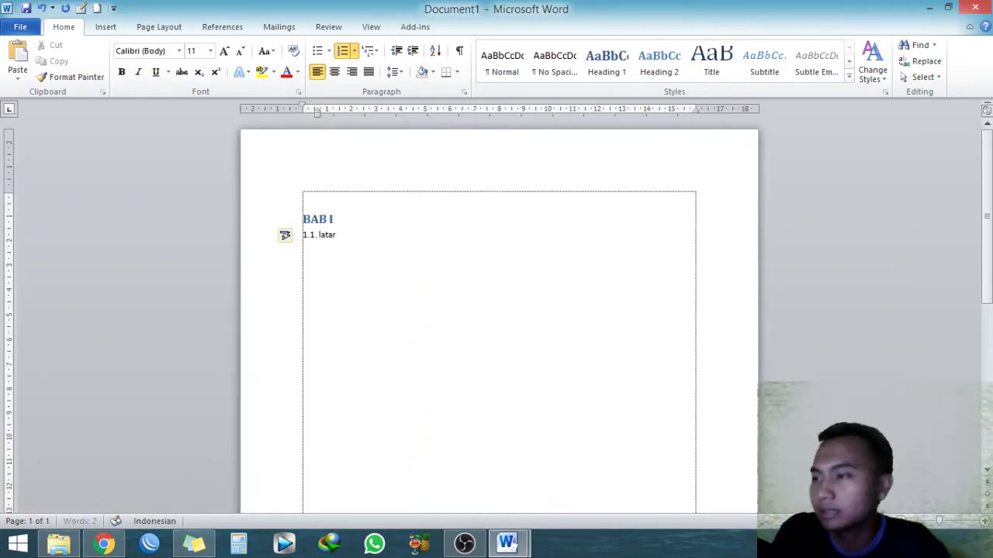
{"action": "key", "text": "shift+Home"}
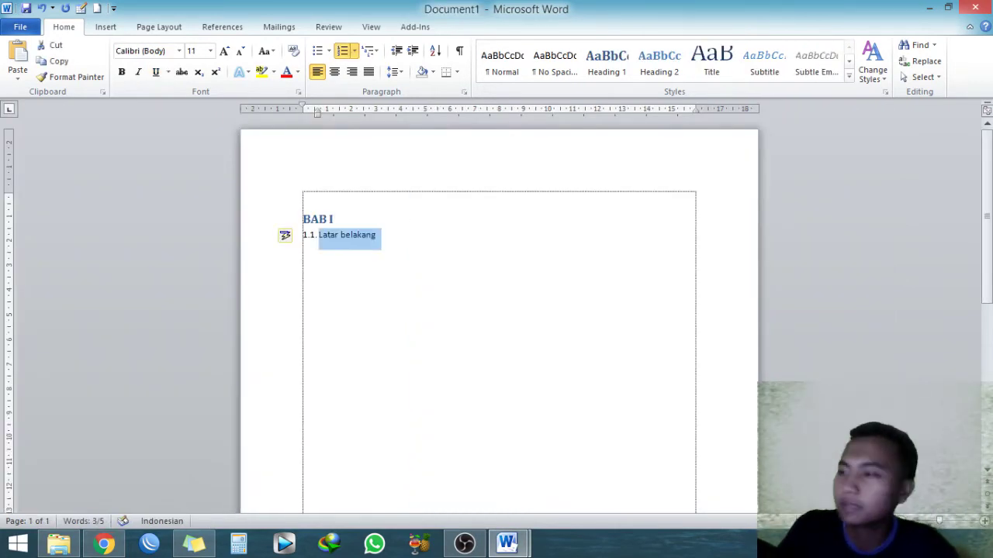
{"action": "left_click", "coordinate": [659, 62]}
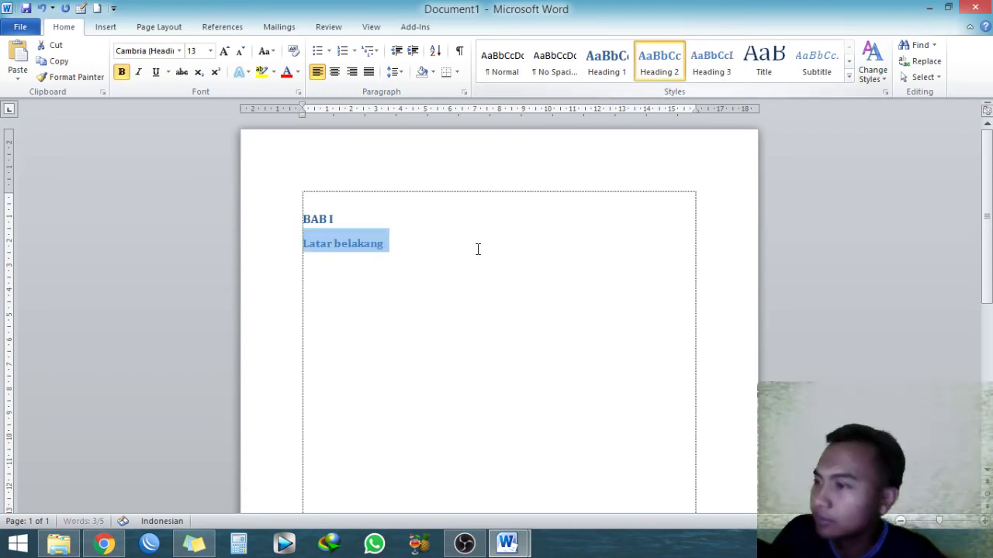
{"action": "left_click", "coordinate": [304, 244]}
{"action": "type", "text": "1.1."}
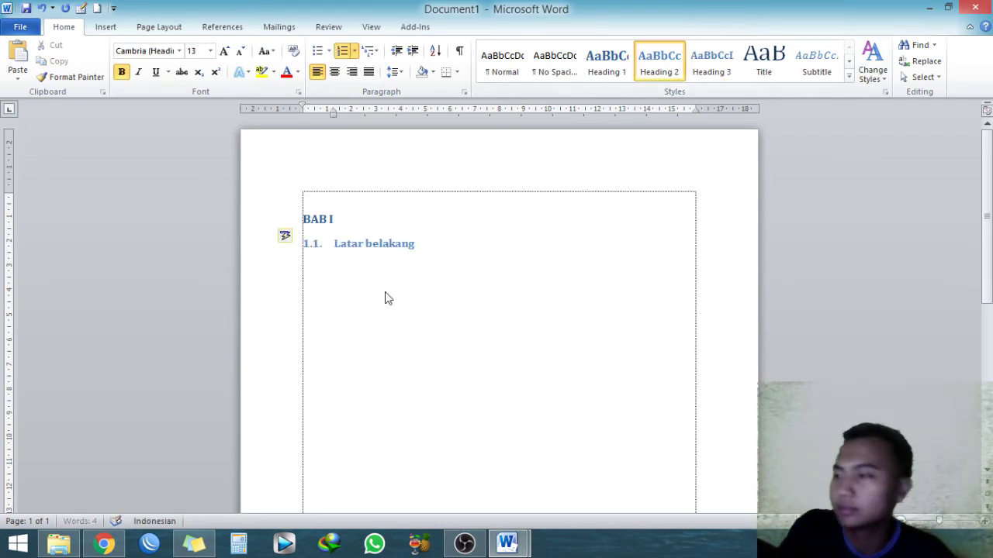
{"action": "key", "text": "End"}
{"action": "key", "text": "Return"}
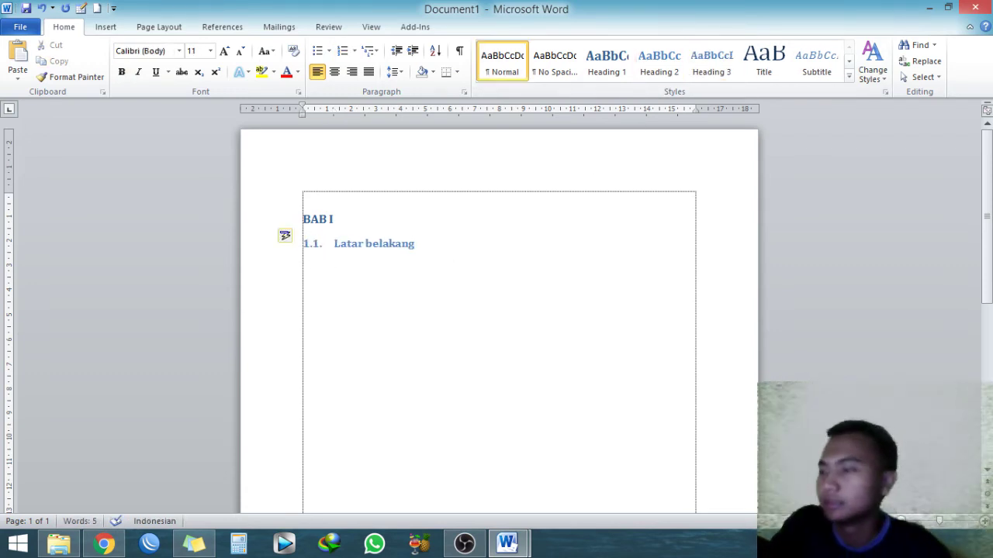
- Add subsection 1.2. Rumusan masalah by Format Painting the 1.1. heading onto a new line
{"action": "key", "text": "BackSpace"}
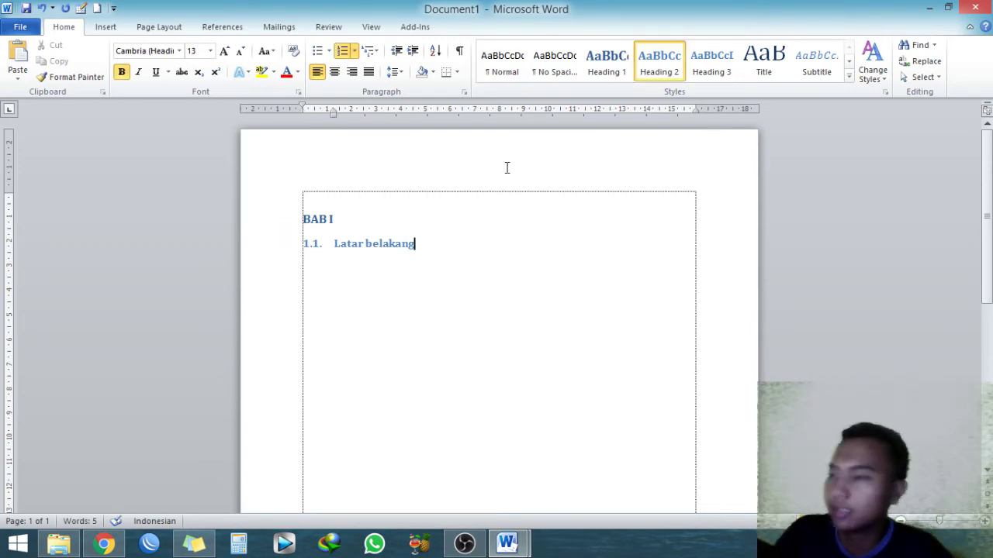
{"action": "key", "text": "Return"}
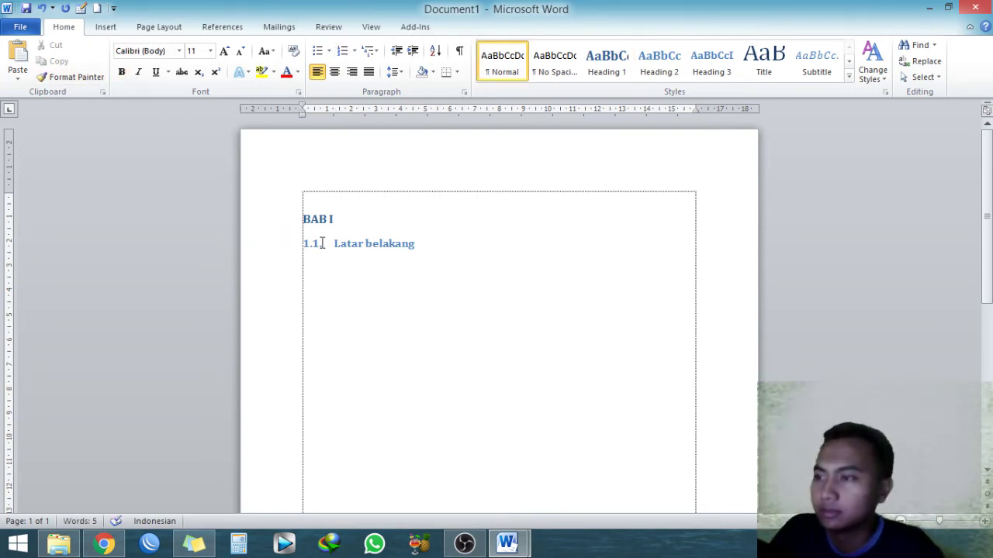
{"action": "left_click", "coordinate": [314, 244]}
{"action": "left_click", "coordinate": [71, 77]}
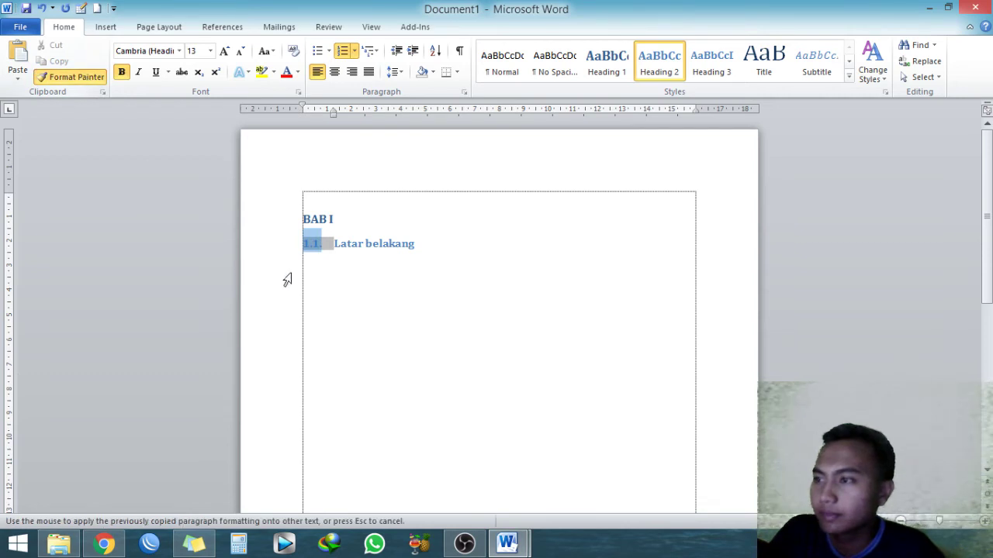
{"action": "left_click", "coordinate": [318, 272]}
{"action": "type", "text": "rumus"}
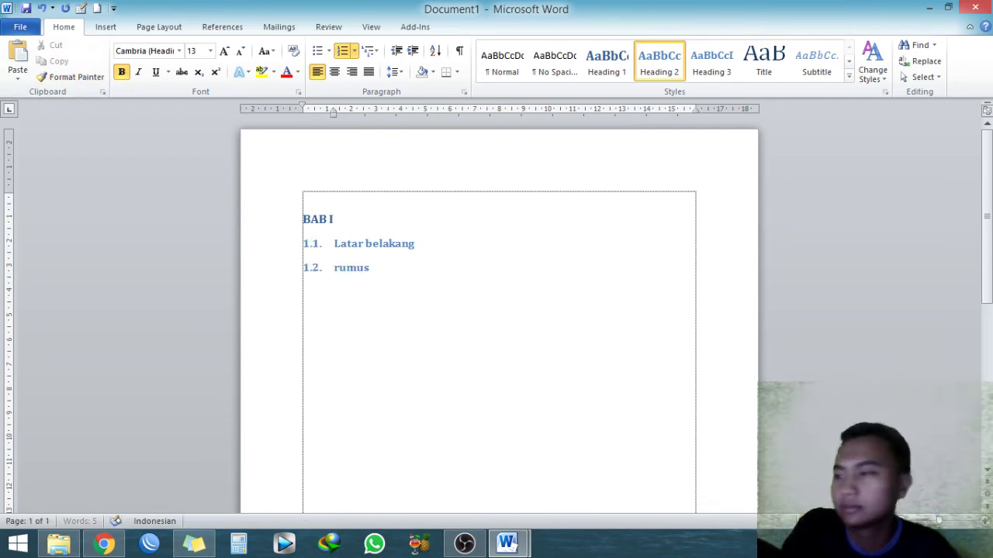
{"action": "type", "text": "an masalah"}
{"action": "key", "text": "Return"}
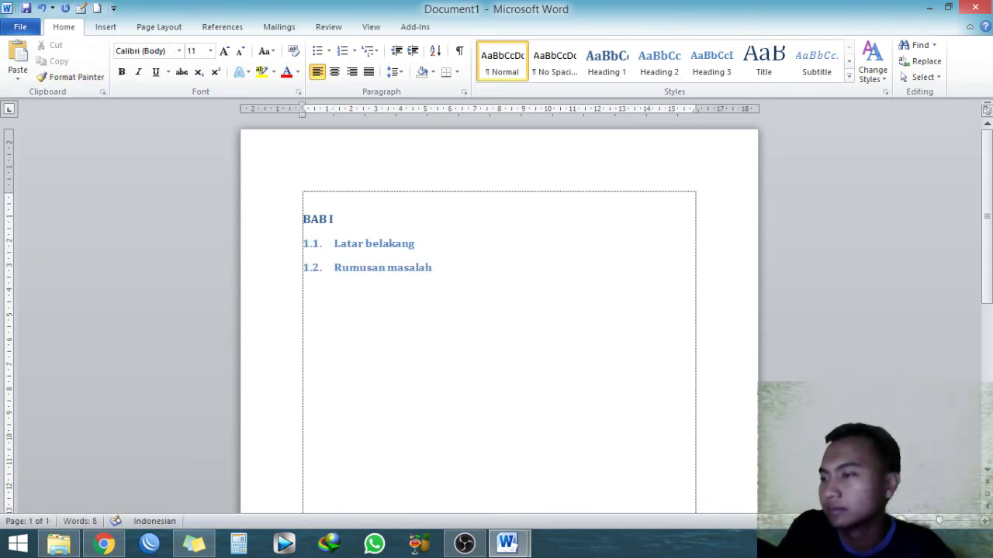
- Add subsection 1.3. Landasan teori the same way with Format Painter
{"action": "left_click", "coordinate": [320, 267]}
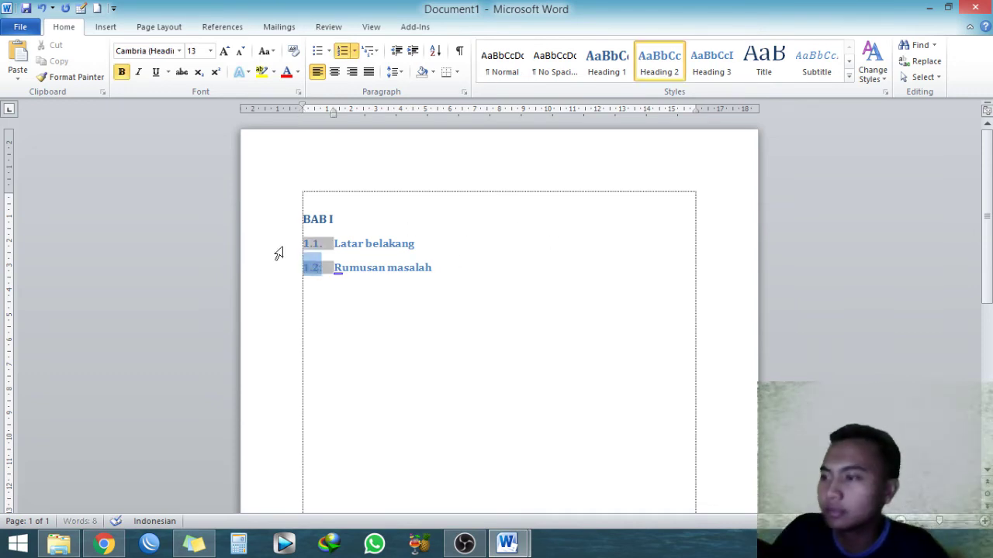
{"action": "left_click", "coordinate": [68, 77]}
{"action": "left_click", "coordinate": [314, 310]}
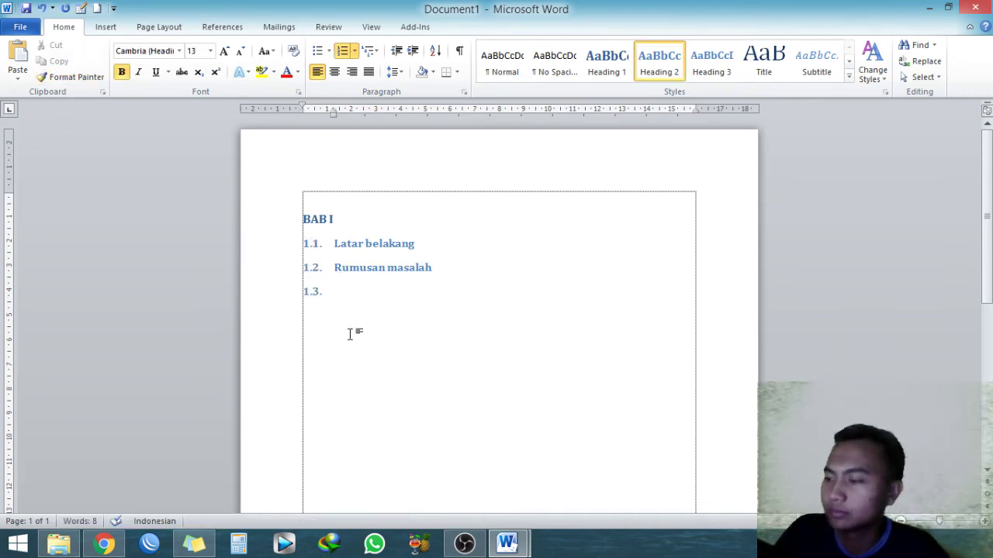
{"action": "type", "text": "landasa"}
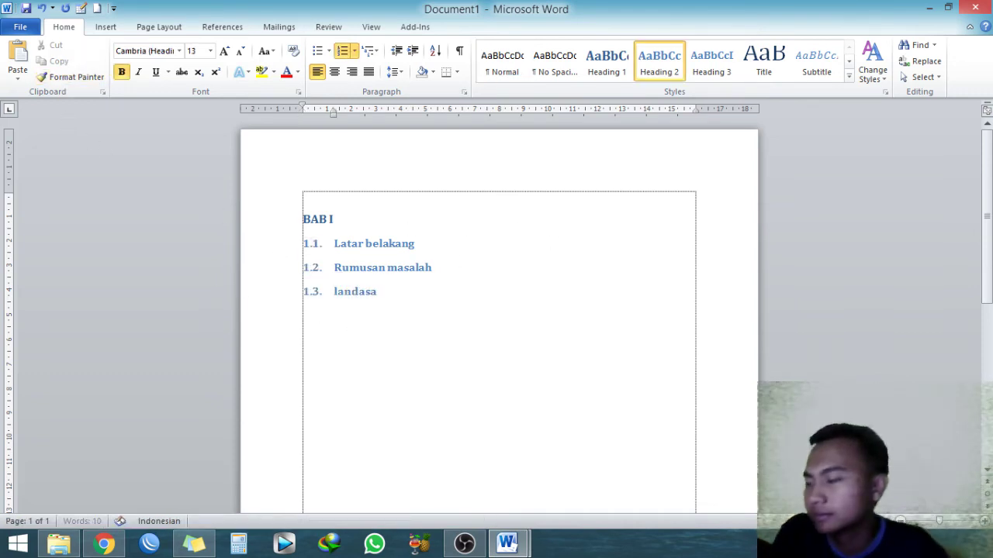
{"action": "type", "text": "n teori"}
{"action": "key", "text": "Return"}
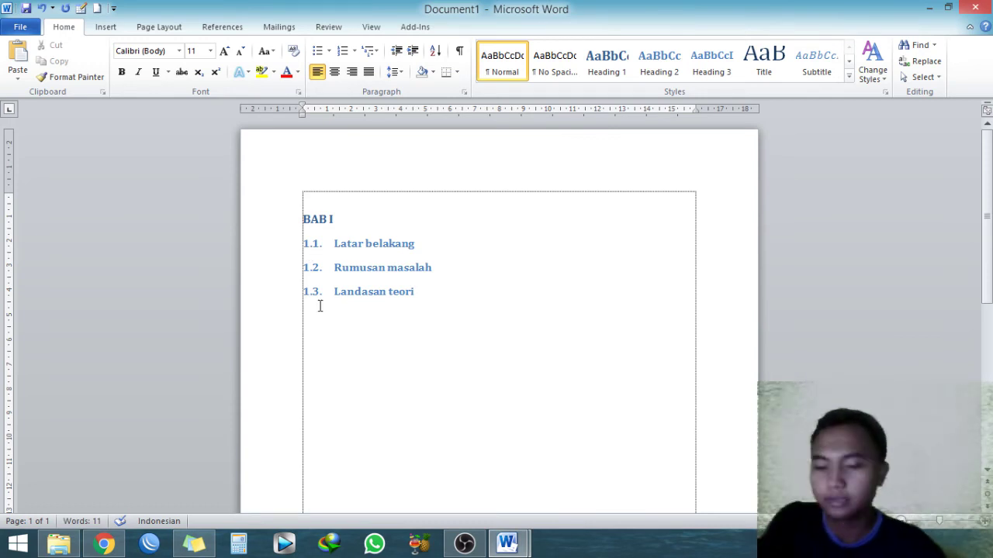
- Start a new page with a 'Bab II' chapter title in Heading 1 style
{"action": "key", "text": "ctrl+Return"}
{"action": "scroll", "coordinate": [320, 306], "scroll_direction": "down", "scroll_amount": 3}
{"action": "scroll", "coordinate": [374, 337], "scroll_direction": "down", "scroll_amount": 4}
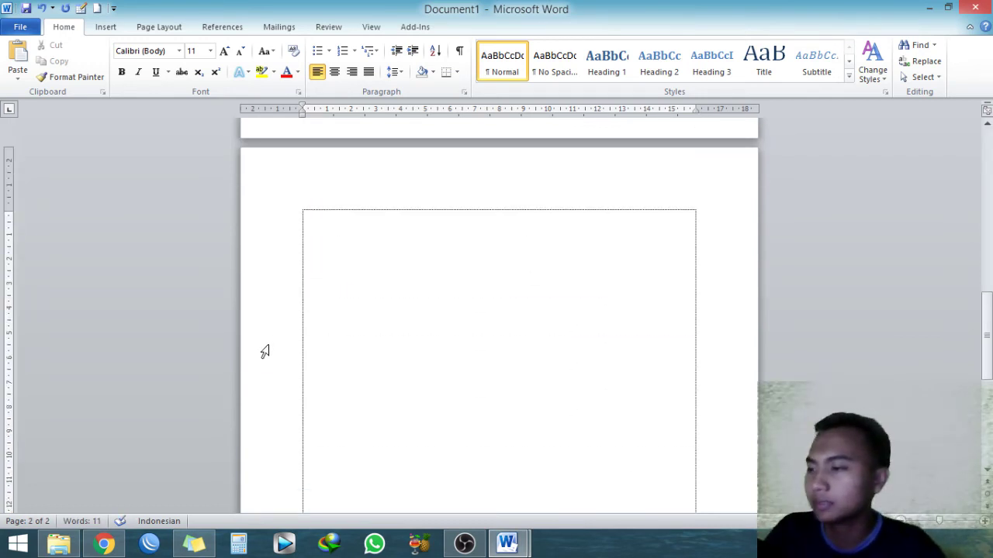
{"action": "type", "text": "bab"}
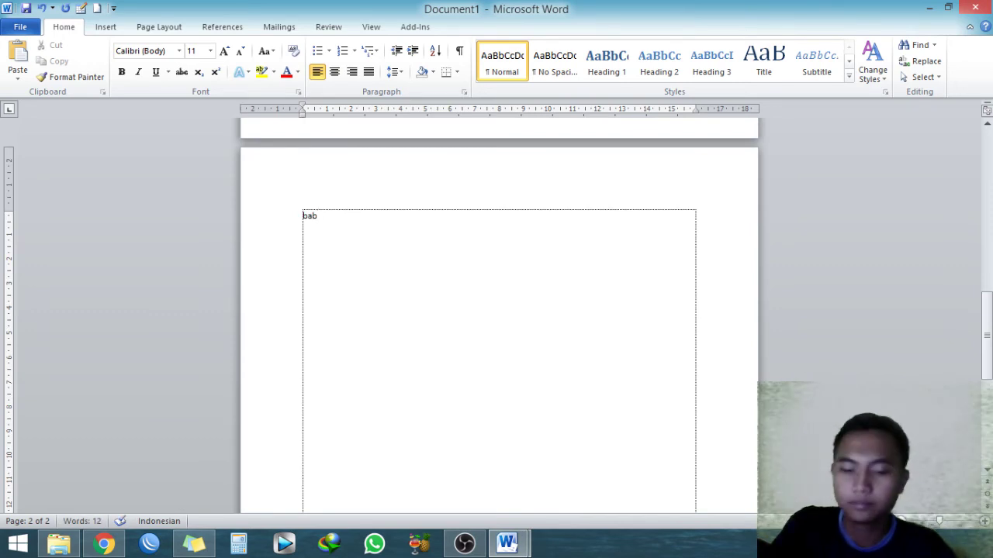
{"action": "type", "text": "Bab I"}
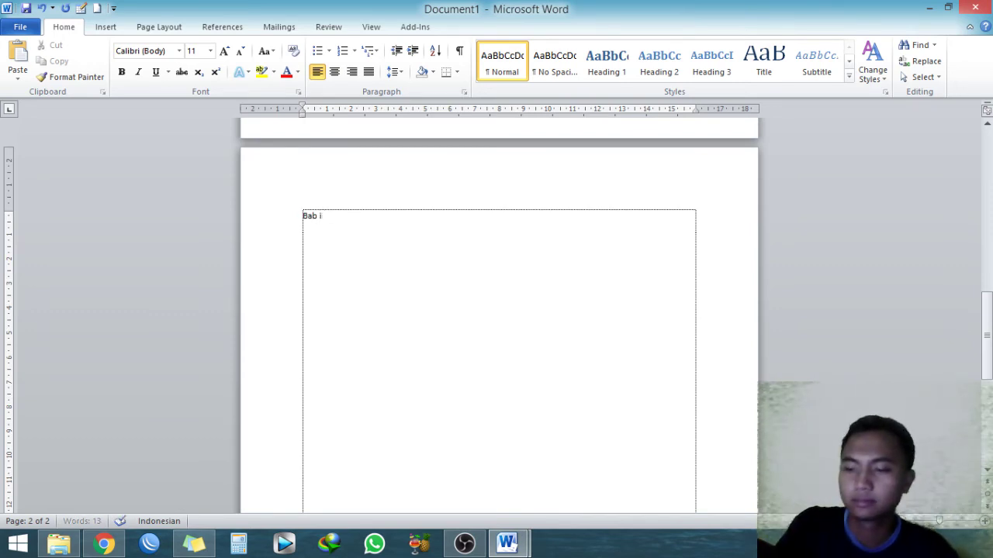
{"action": "type", "text": "II"}
{"action": "key", "text": "ctrl+a"}
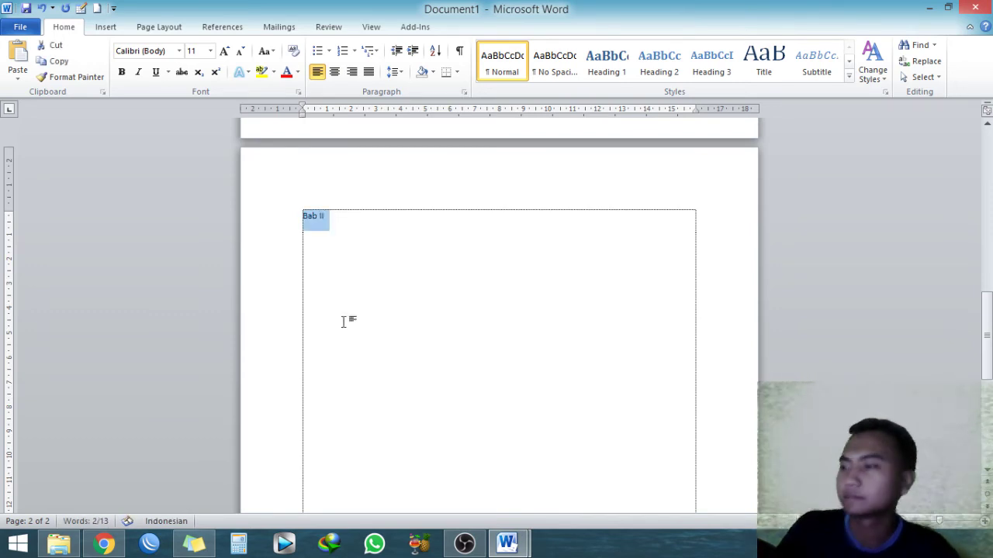
{"action": "left_click", "coordinate": [606, 62]}
{"action": "left_click", "coordinate": [313, 266]}
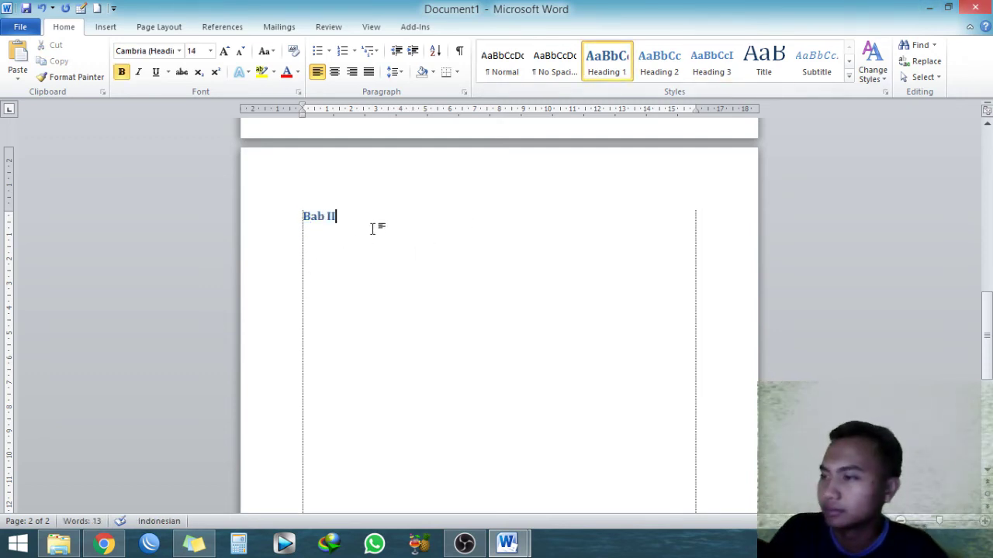
- Add a Heading 2 subsection line below it reading '2.1. sejarah peru'
{"action": "key", "text": "Return"}
{"action": "type", "text": "2.1."}
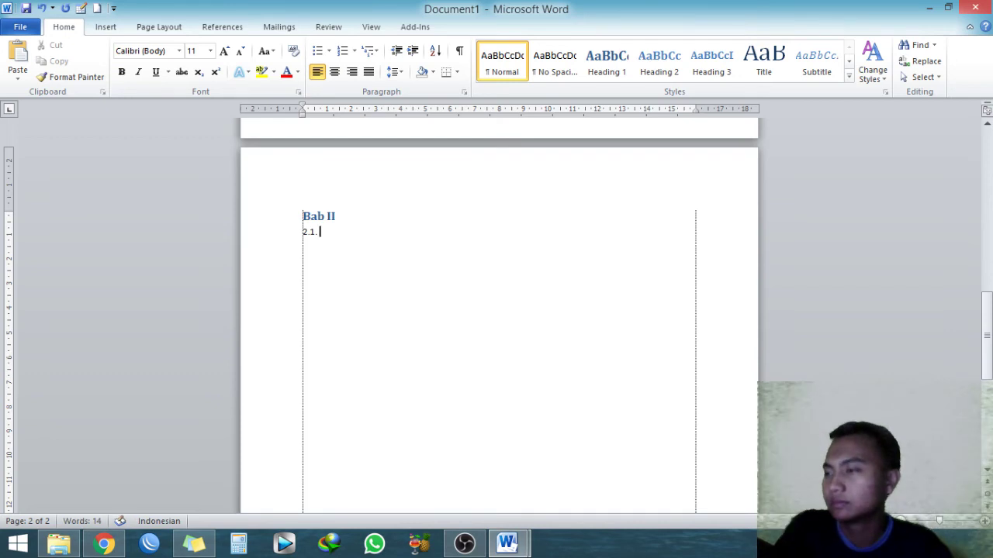
{"action": "left_click", "coordinate": [658, 62]}
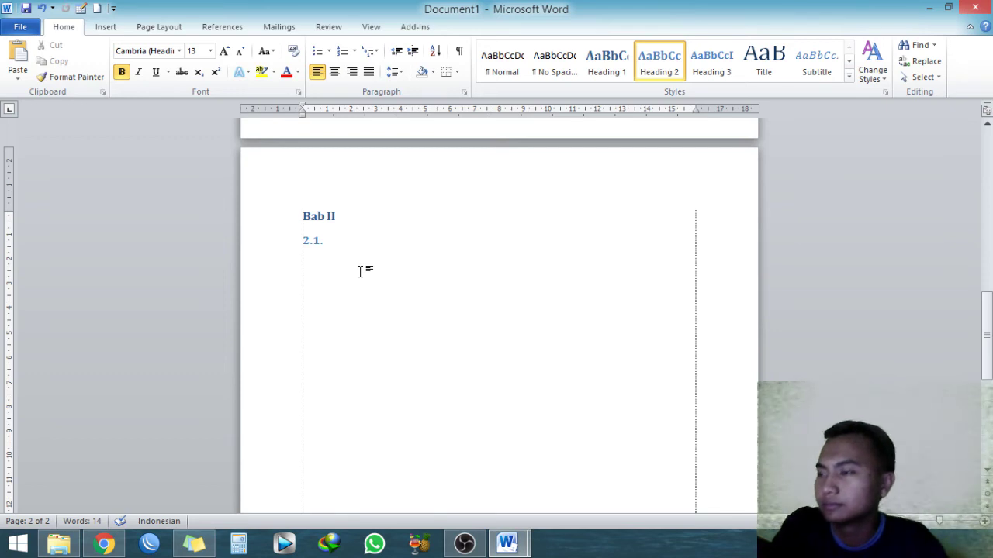
{"action": "type", "text": "D"}
{"action": "key", "text": "BackSpace"}
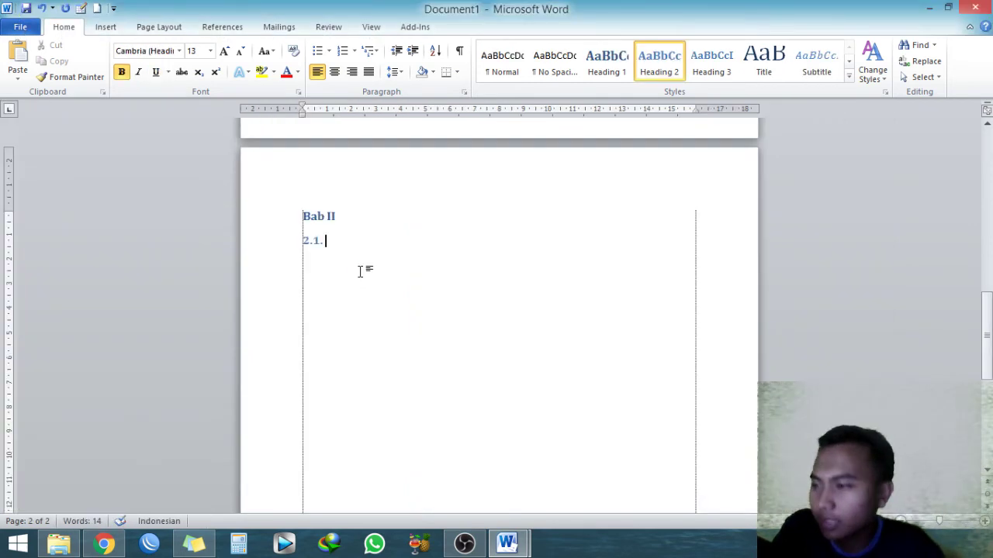
{"action": "type", "text": "sejarah perusahaan"}
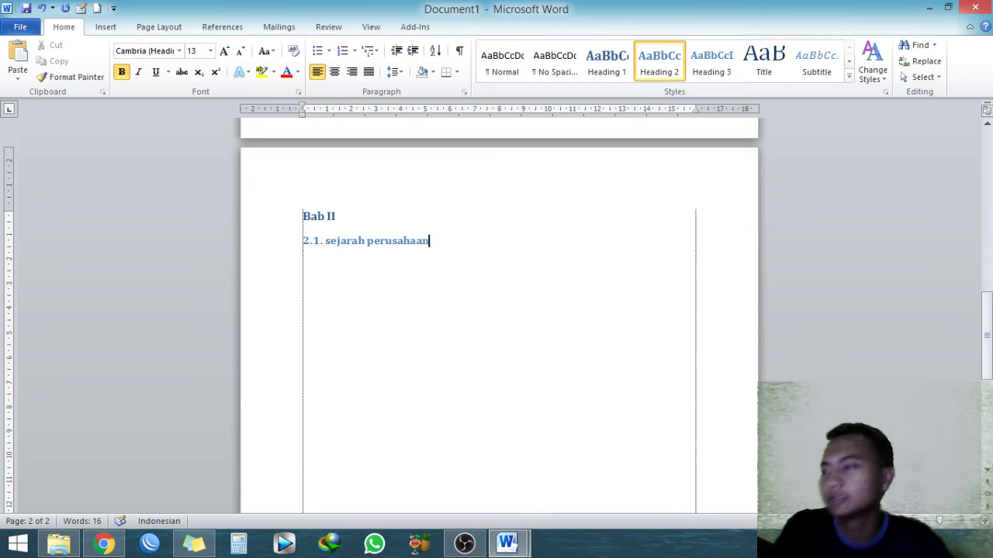
- Start a third page with a 'BAB III' chapter title in Heading 1 style
{"action": "key", "text": "ctrl+Return"}
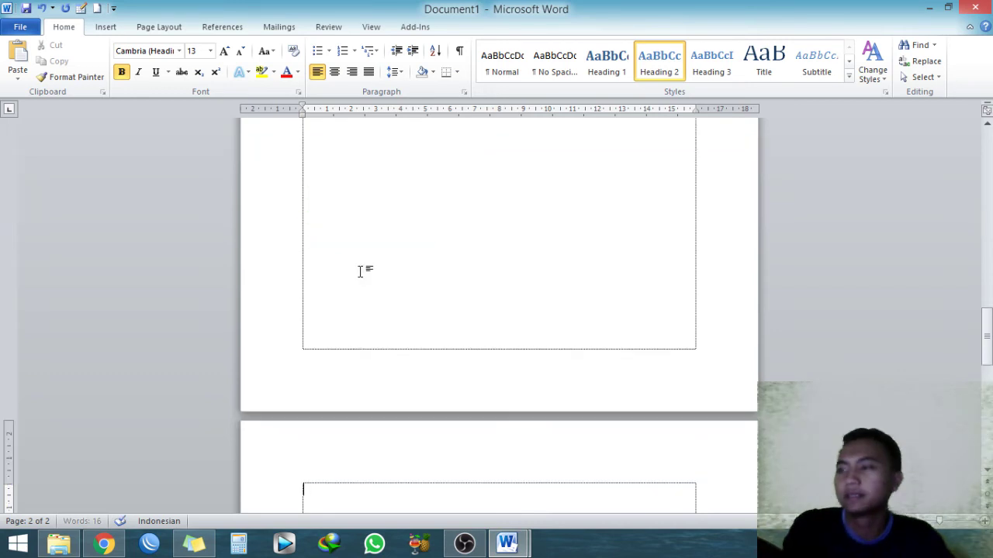
{"action": "type", "text": "BAB II"}
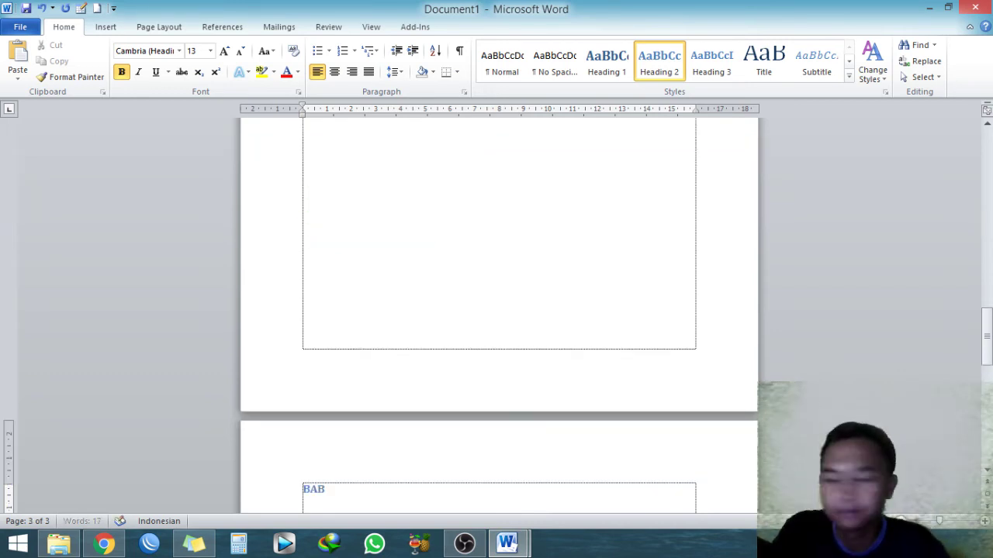
{"action": "left_click", "coordinate": [277, 497]}
{"action": "left_click", "coordinate": [606, 62]}
{"action": "scroll", "coordinate": [333, 437], "scroll_direction": "down", "scroll_amount": 1}
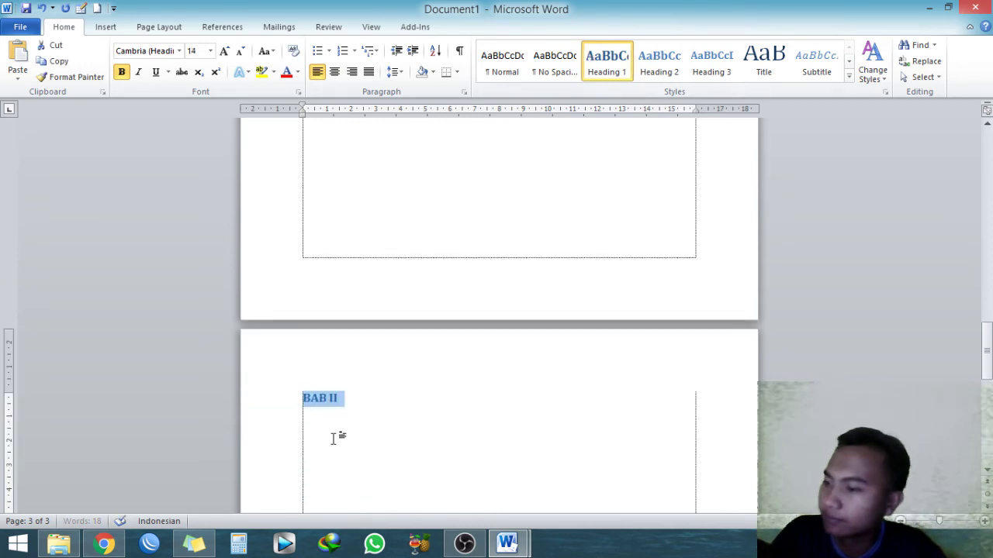
{"action": "scroll", "coordinate": [377, 341], "scroll_direction": "down", "scroll_amount": 1}
{"action": "left_click", "coordinate": [369, 309]}
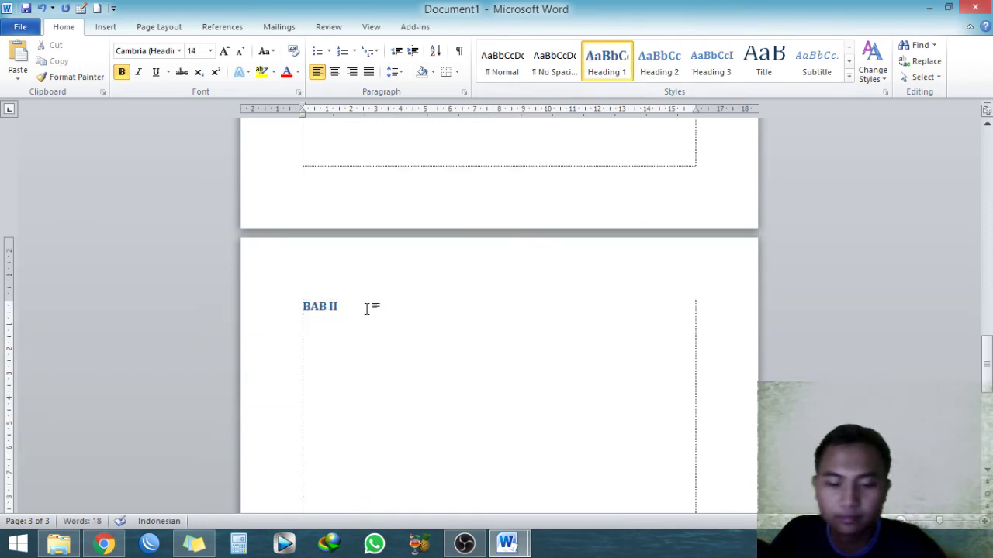
{"action": "type", "text": "I"}
- Add a Heading 1 line beneath reading '3.1. APA SAJA'
{"action": "key", "text": "Return"}
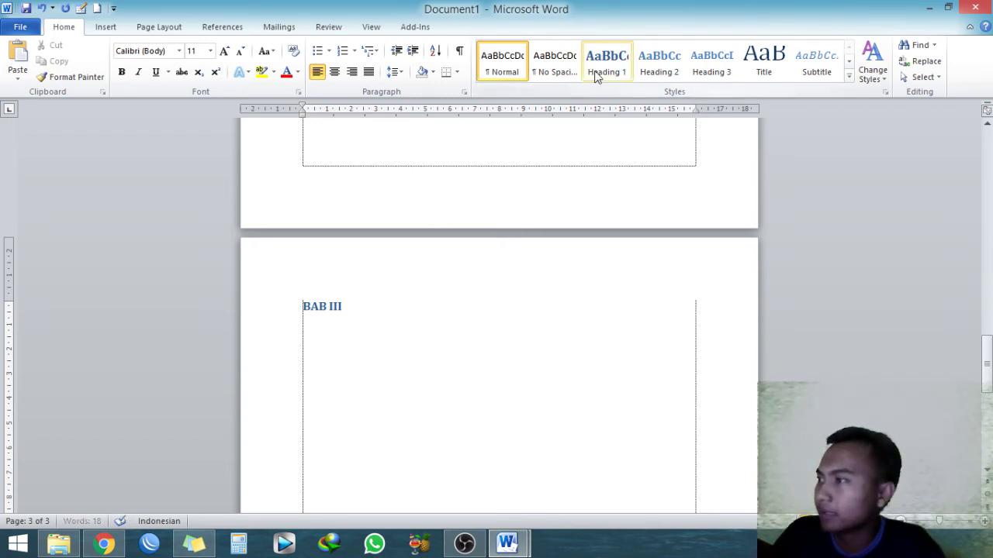
{"action": "left_click", "coordinate": [597, 75]}
{"action": "type", "text": "3"}
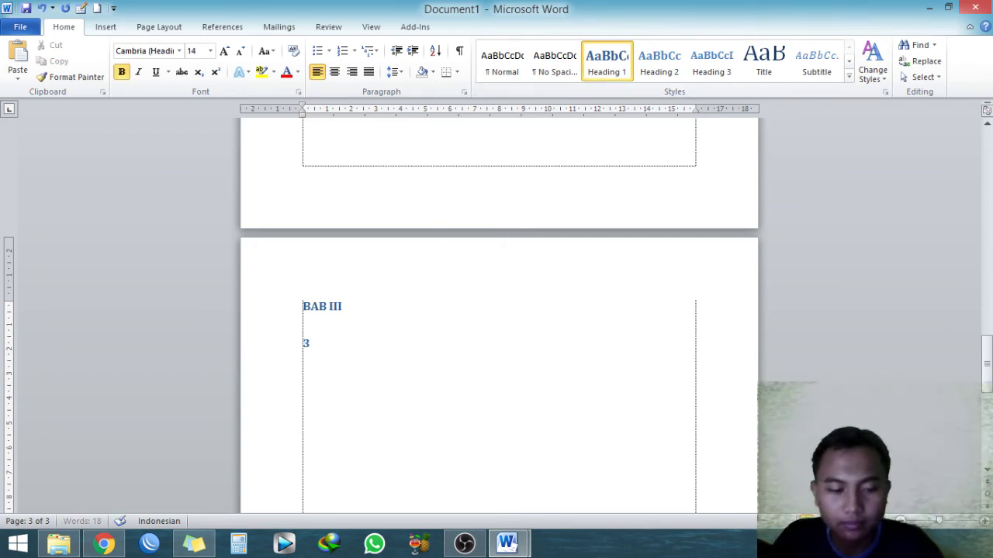
{"action": "type", "text": ".1. APA SAJA"}
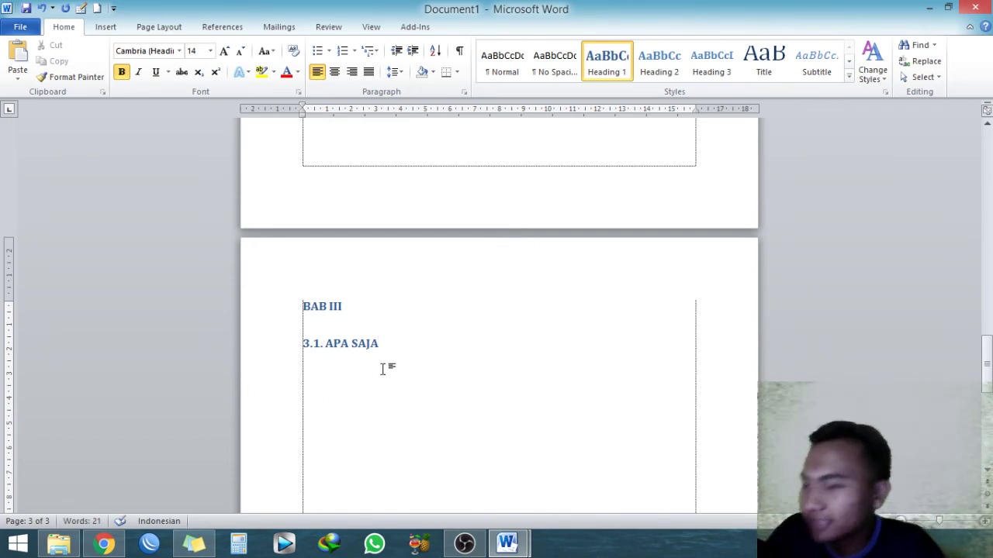
- Insert a page break before BAB I so page 1 is left blank
{"action": "scroll", "coordinate": [381, 365], "scroll_direction": "down", "scroll_amount": 4, "text": "ctrl"}
{"action": "scroll", "coordinate": [381, 366], "scroll_direction": "up", "scroll_amount": 4, "text": "ctrl"}
{"action": "scroll", "coordinate": [381, 365], "scroll_direction": "up", "scroll_amount": 3}
{"action": "scroll", "coordinate": [381, 361], "scroll_direction": "up", "scroll_amount": 6}
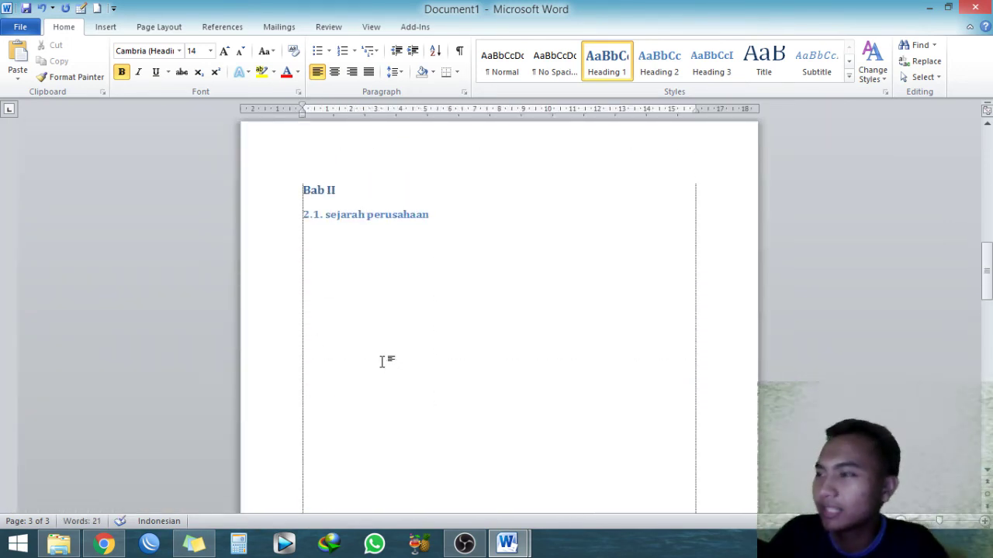
{"action": "scroll", "coordinate": [386, 353], "scroll_direction": "up", "scroll_amount": 5}
{"action": "scroll", "coordinate": [390, 348], "scroll_direction": "up", "scroll_amount": 5}
{"action": "left_click", "coordinate": [331, 199]}
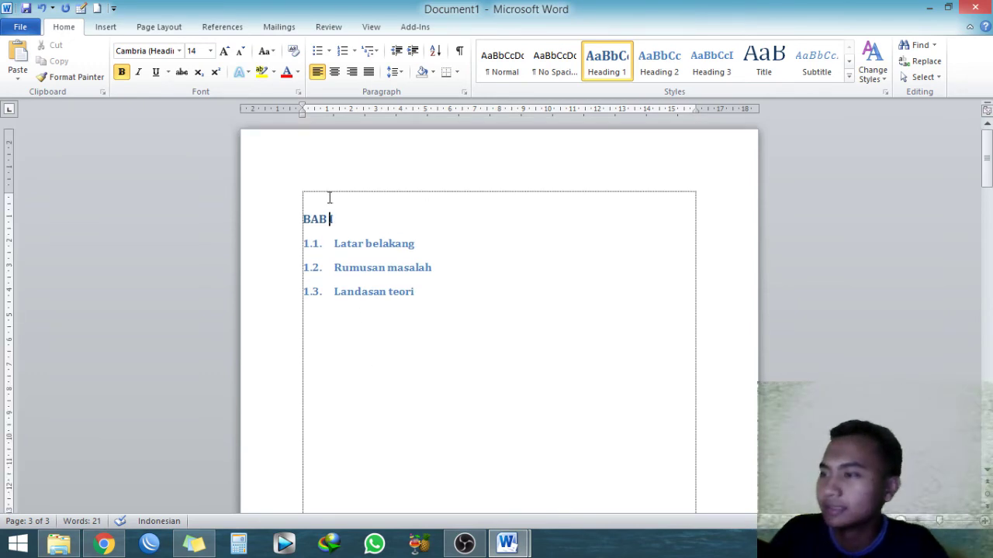
{"action": "key", "text": "ctrl+Return"}
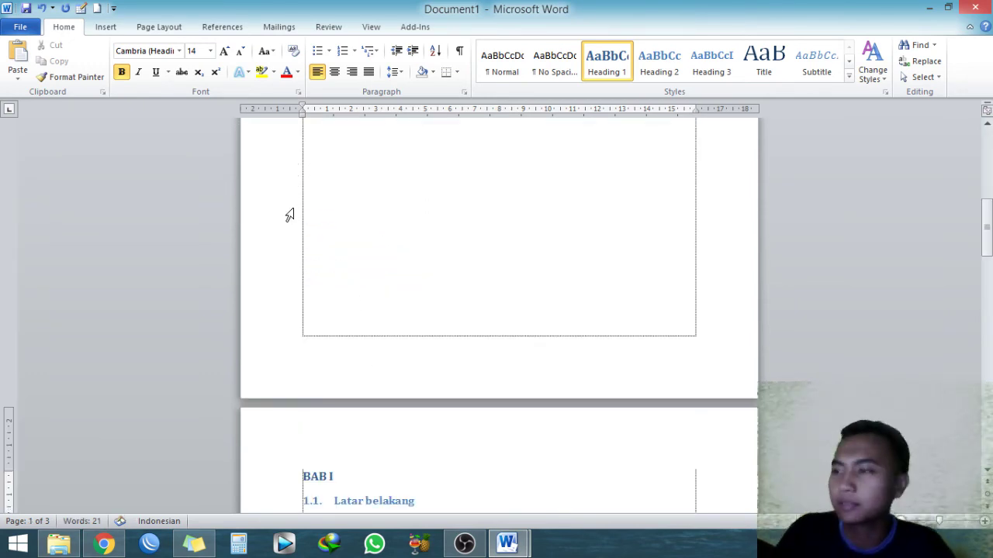
{"action": "left_click", "coordinate": [370, 344]}
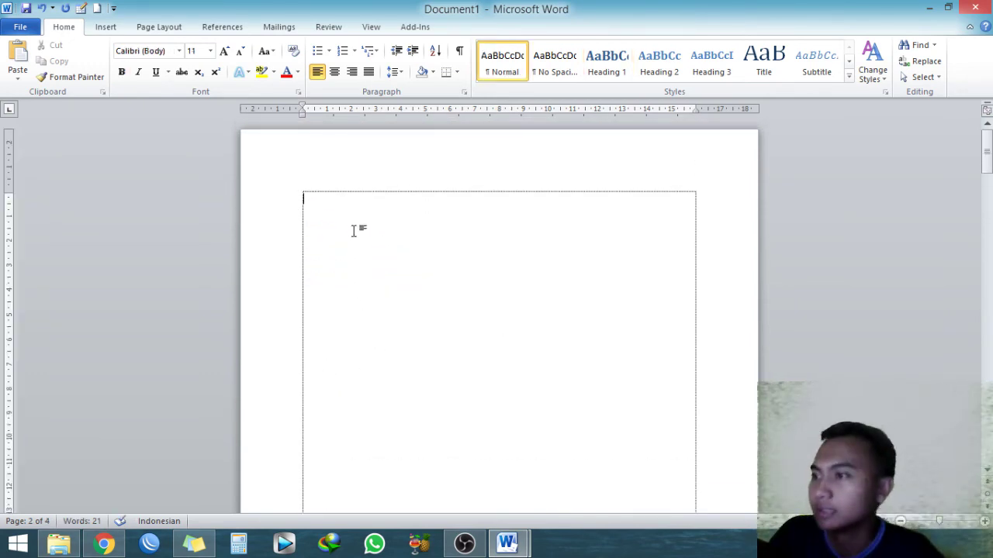
- Insert Automatic Table 1 on page 1, listing chapters and subsections with page numbers
{"action": "left_click", "coordinate": [227, 30]}
{"action": "left_click", "coordinate": [23, 65]}
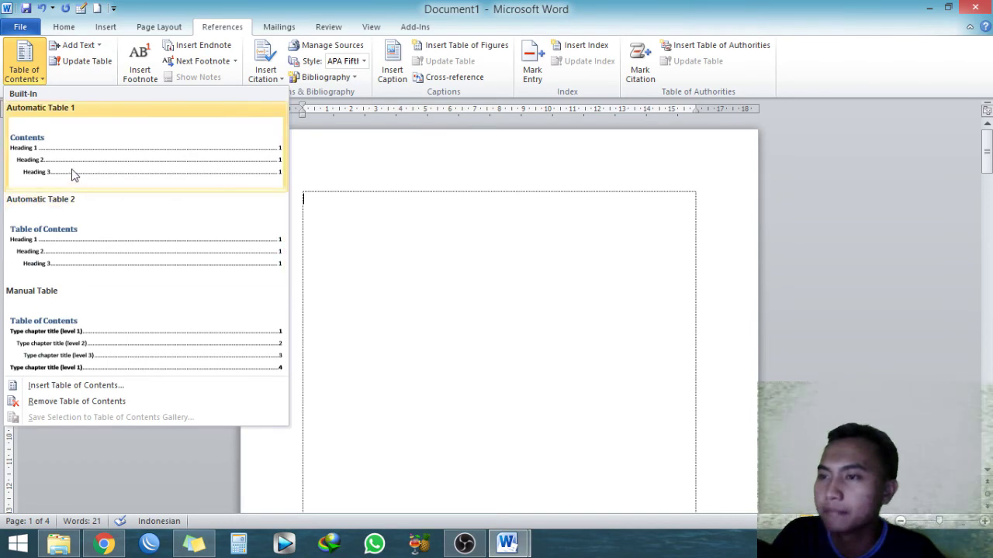
{"action": "left_click", "coordinate": [72, 173]}
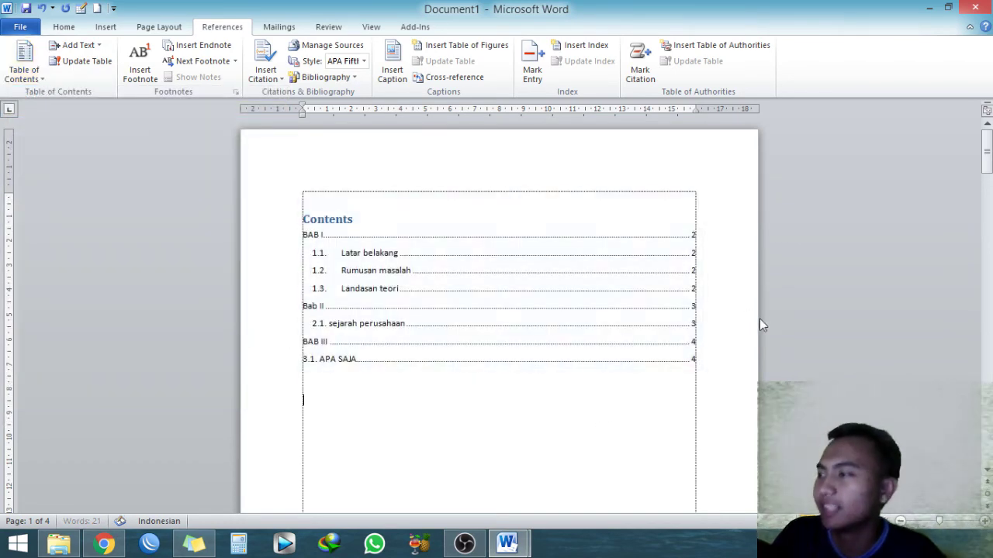
{"action": "left_click", "coordinate": [469, 399]}
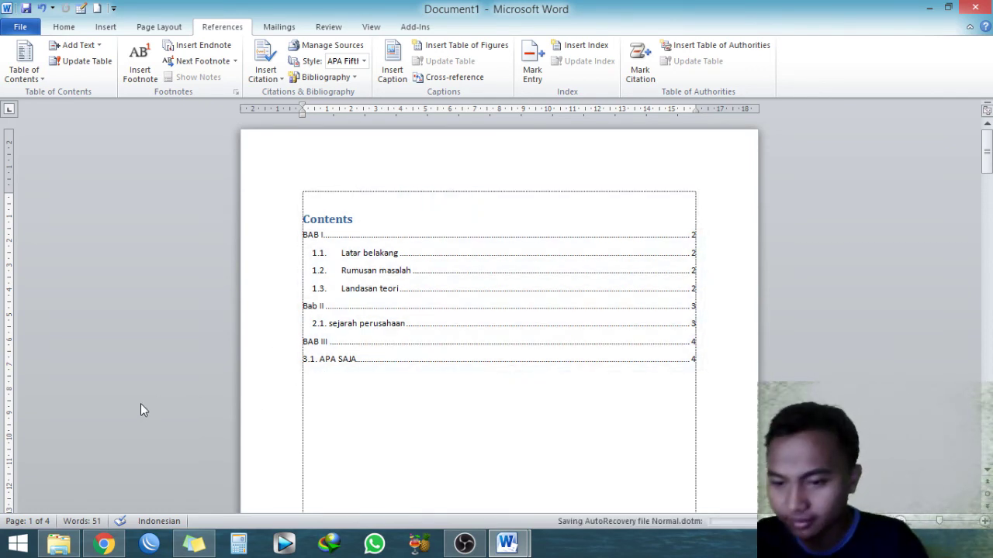
{"action": "scroll", "coordinate": [140, 403], "scroll_direction": "down", "scroll_amount": 3}
{"action": "scroll", "coordinate": [141, 402], "scroll_direction": "up", "scroll_amount": 3}
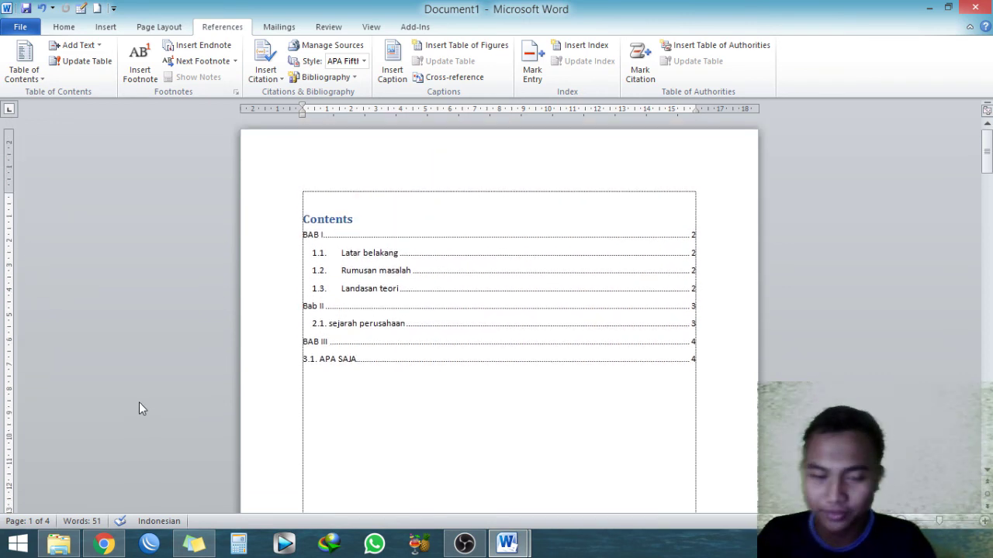